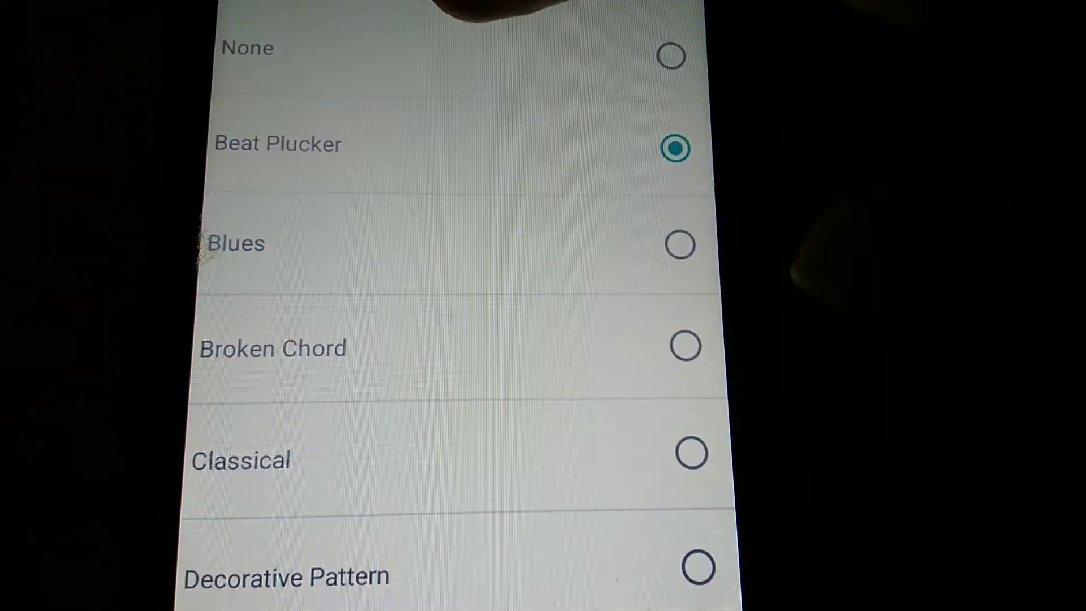
Step: Preview ringtones None, Beat Plucker, Blues, Broken Chord, Classical, Decorative Pattern, Flutes, Folk Song
left_click(458, 68)
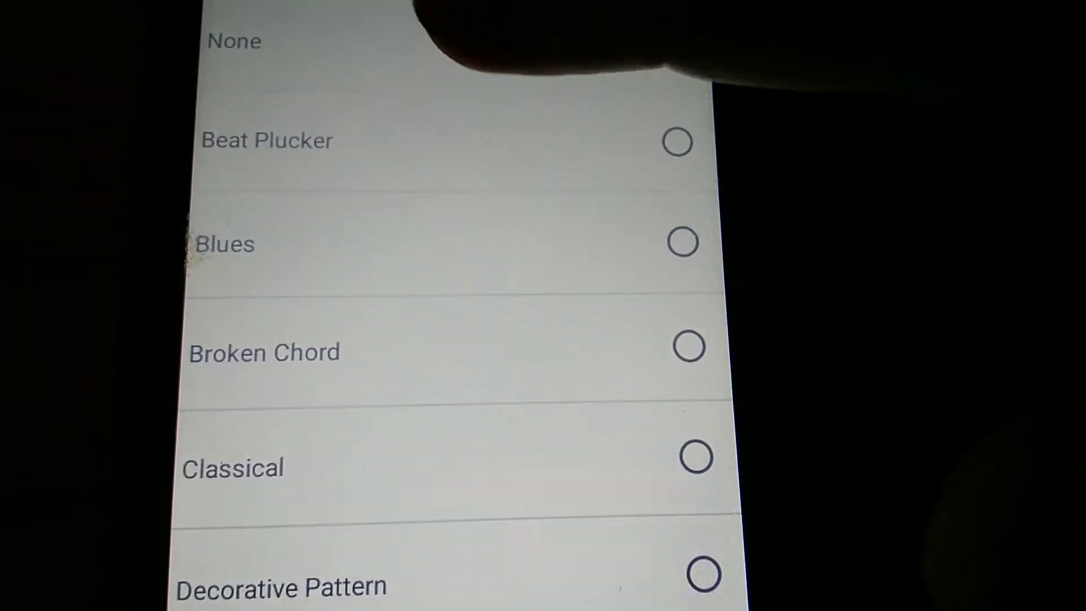
left_click(680, 134)
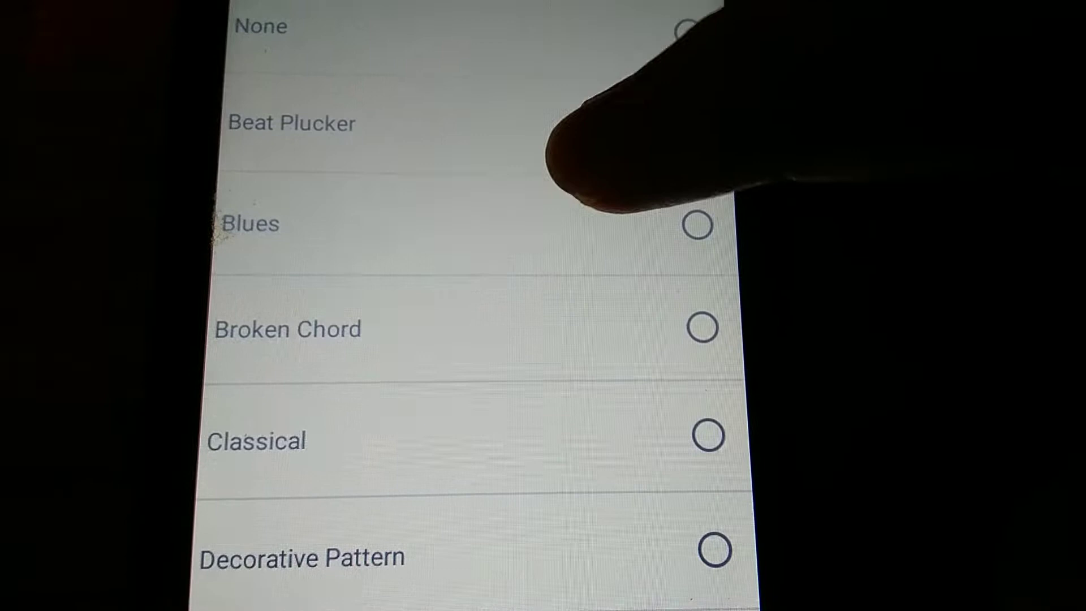
left_click(526, 230)
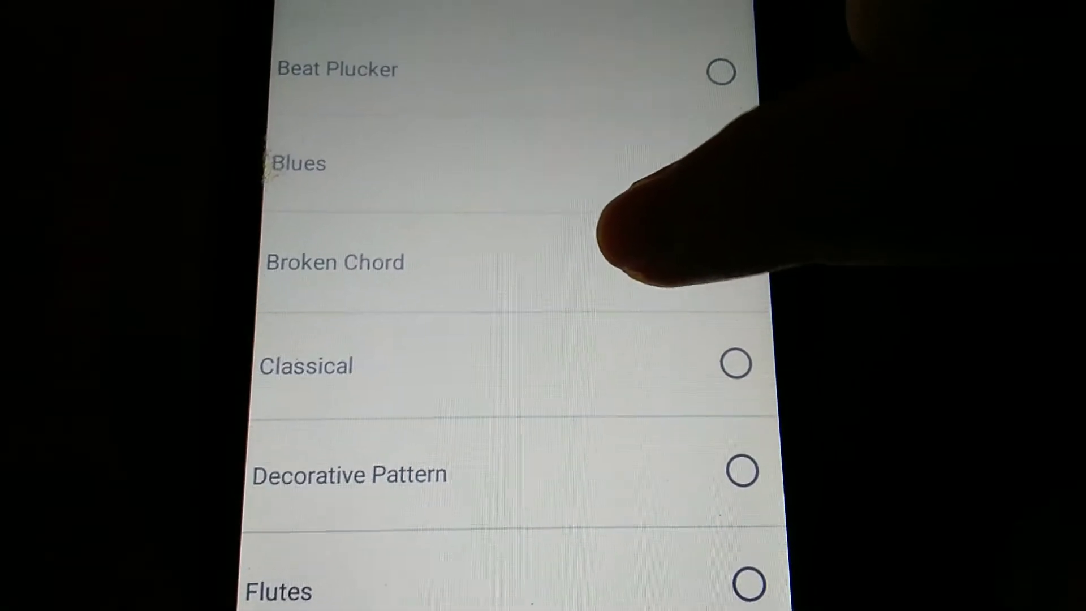
left_click(577, 255)
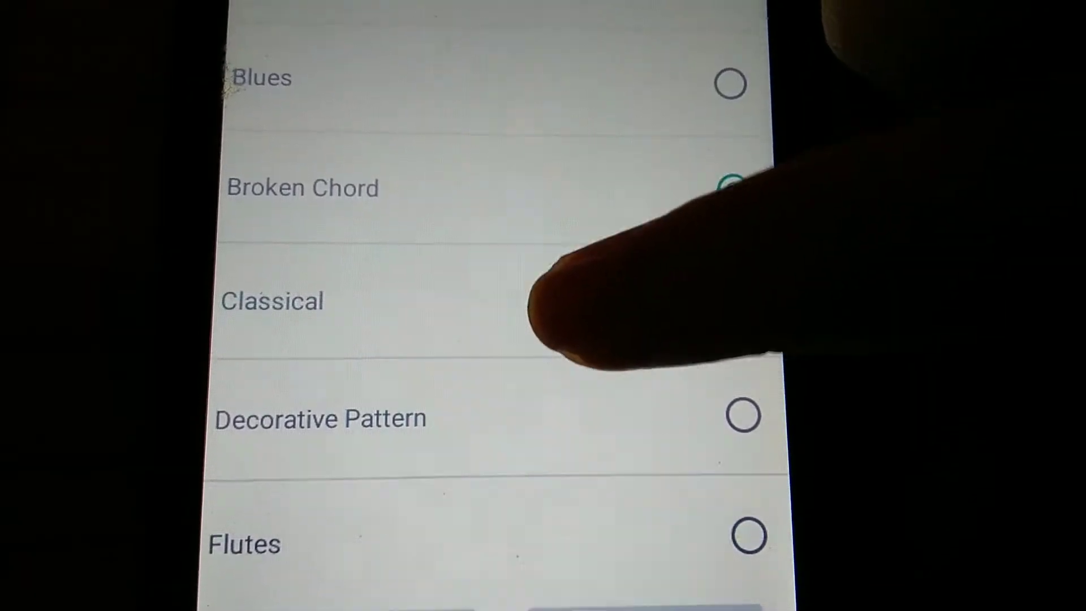
left_click(543, 306)
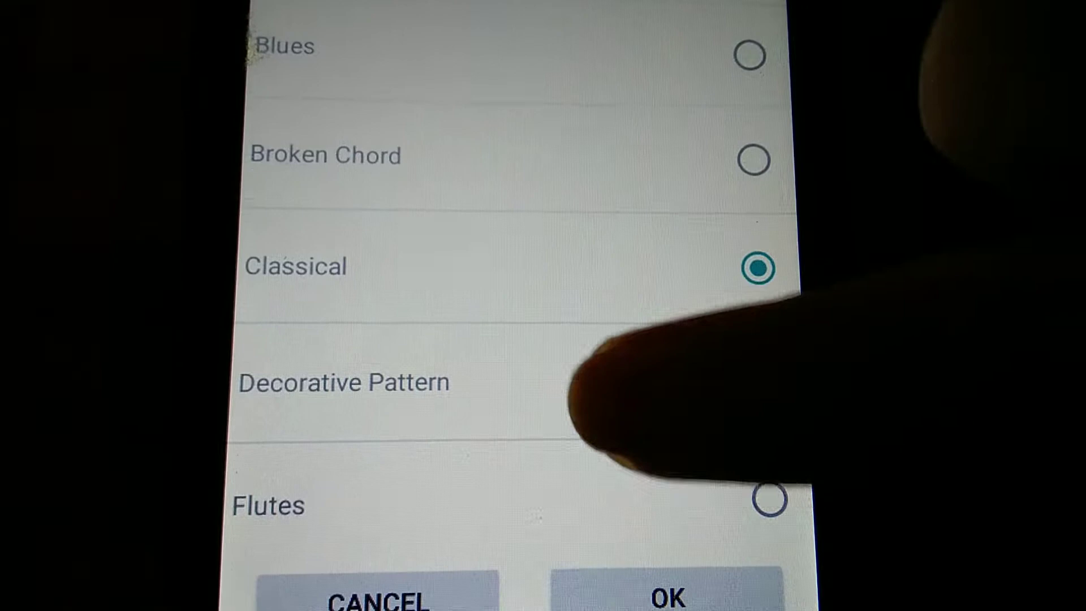
left_click(552, 382)
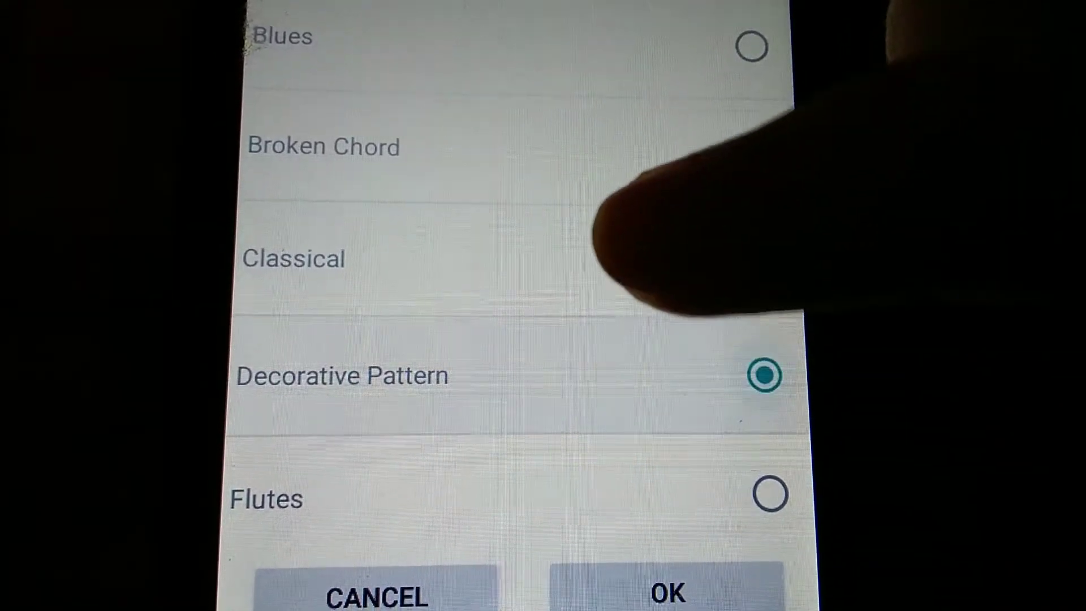
left_click_drag(509, 375, 533, 242)
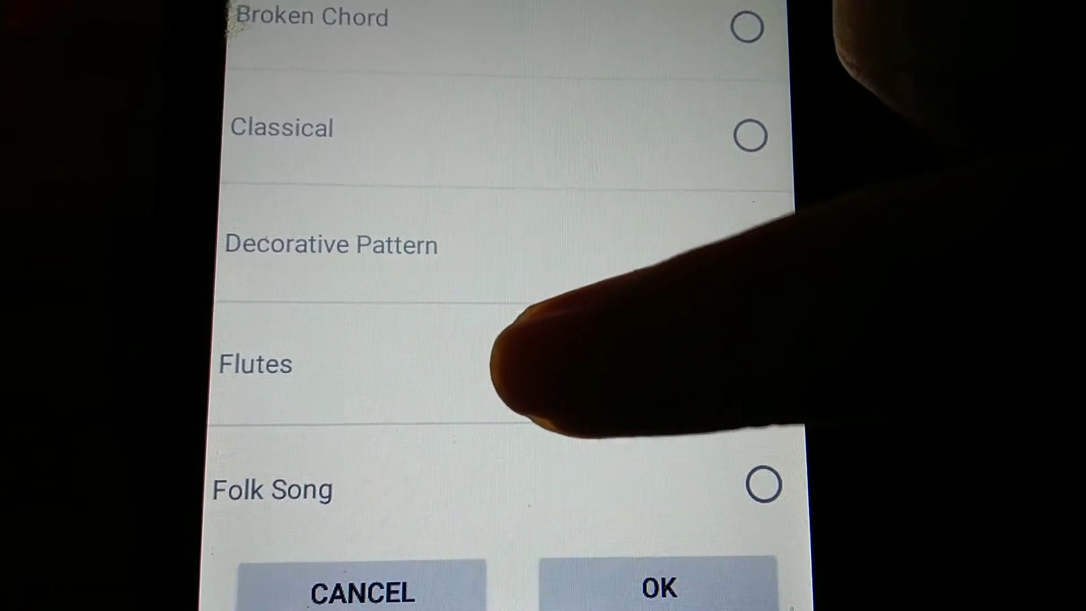
left_click(509, 373)
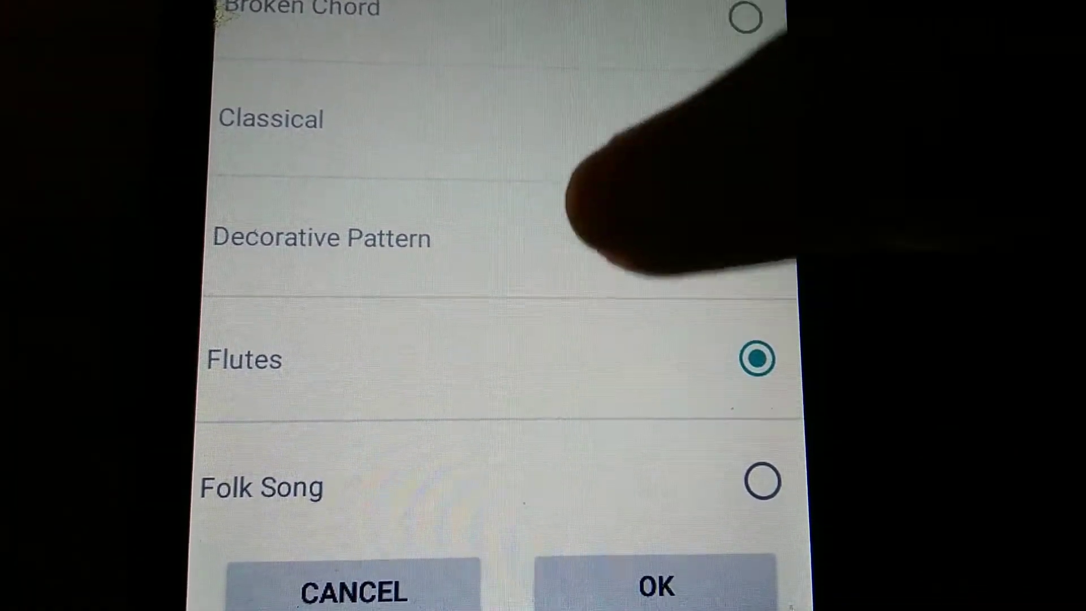
left_click_drag(521, 340, 521, 169)
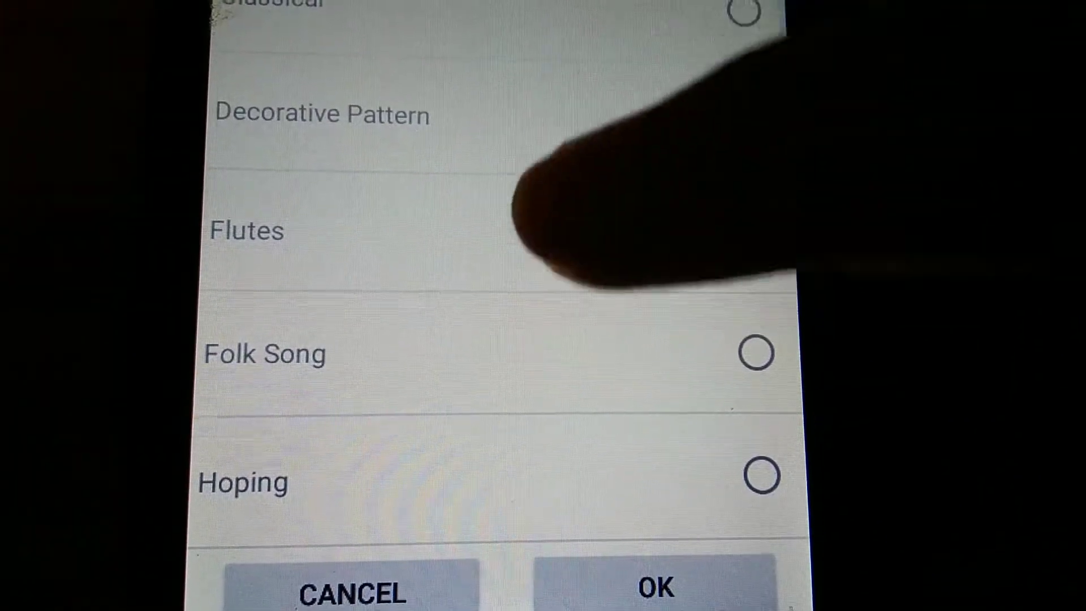
left_click(505, 349)
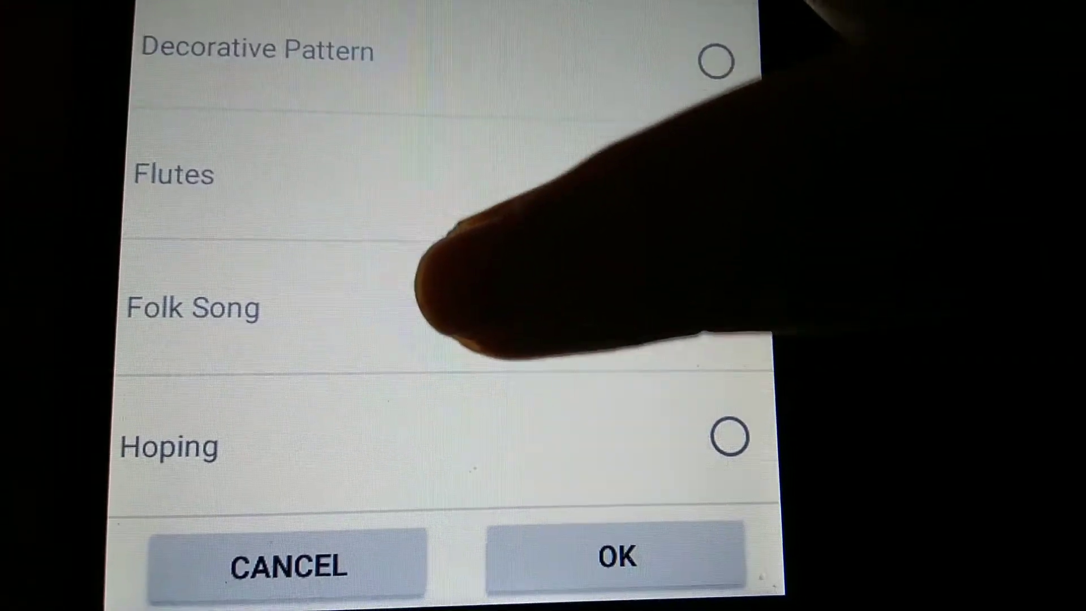
scroll(436, 182, "up", 2)
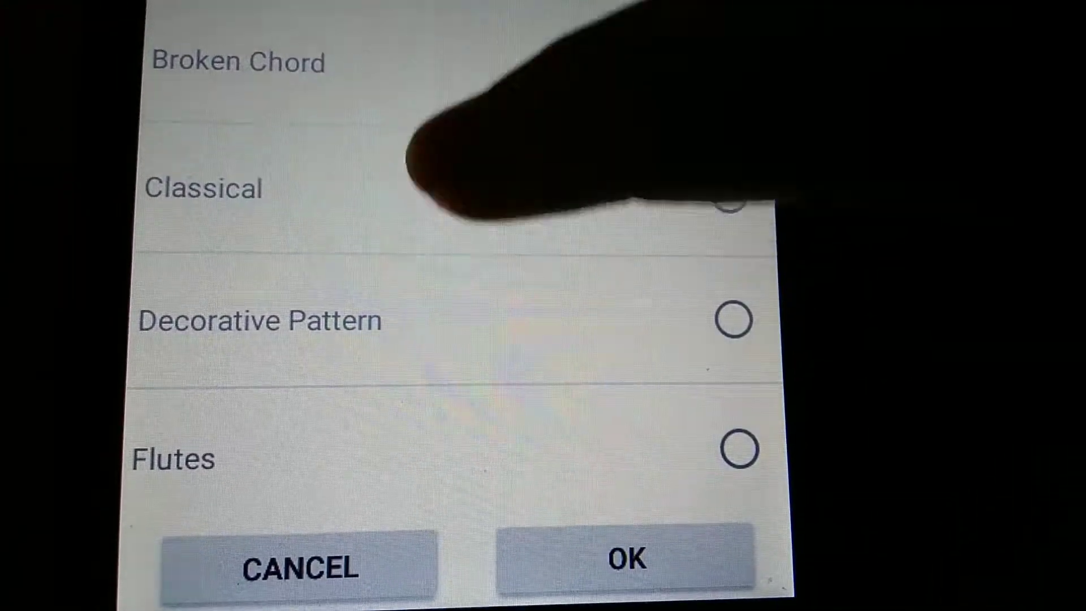
scroll(484, 170, "down", 3)
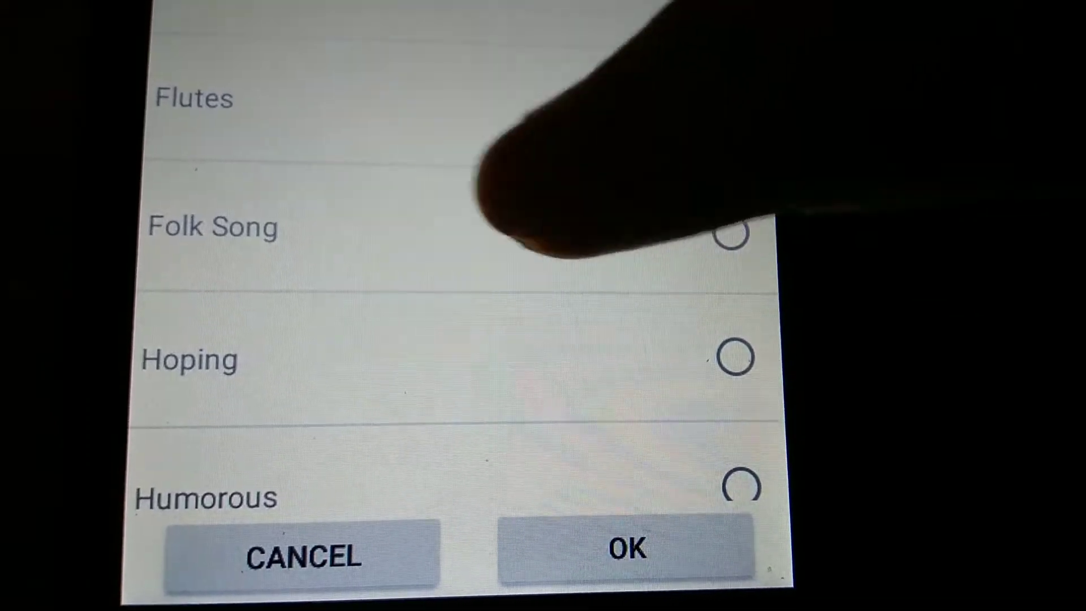
Step: Preview ringtones Folk Song, Hoping, Humorous, In The Rain, Jazz, Jumping, Knock, Love Flute, Magic
left_click(412, 267)
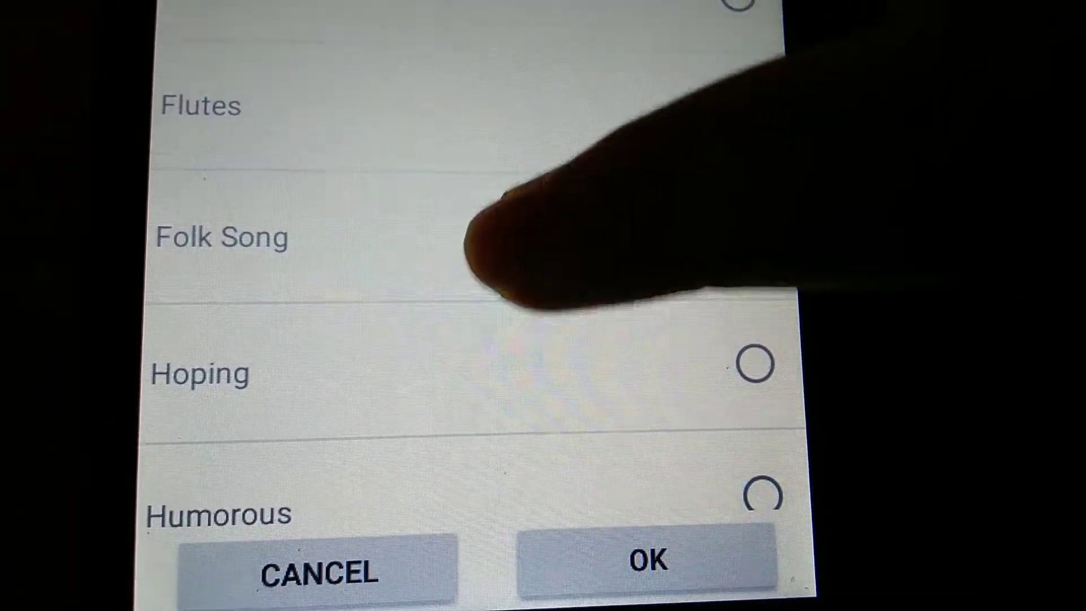
scroll(509, 212, "down", 2)
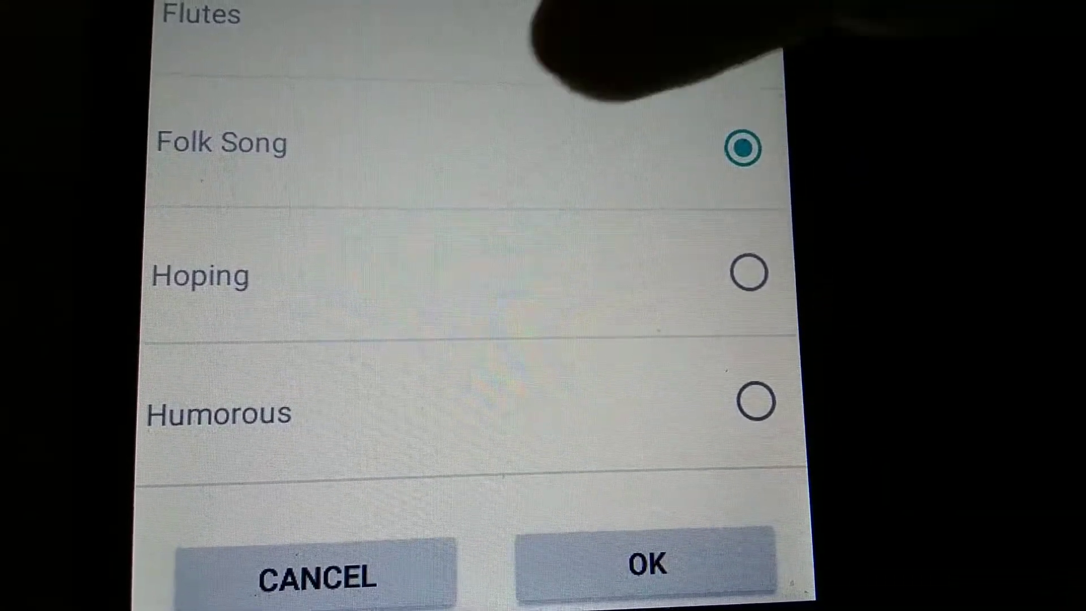
left_click(476, 289)
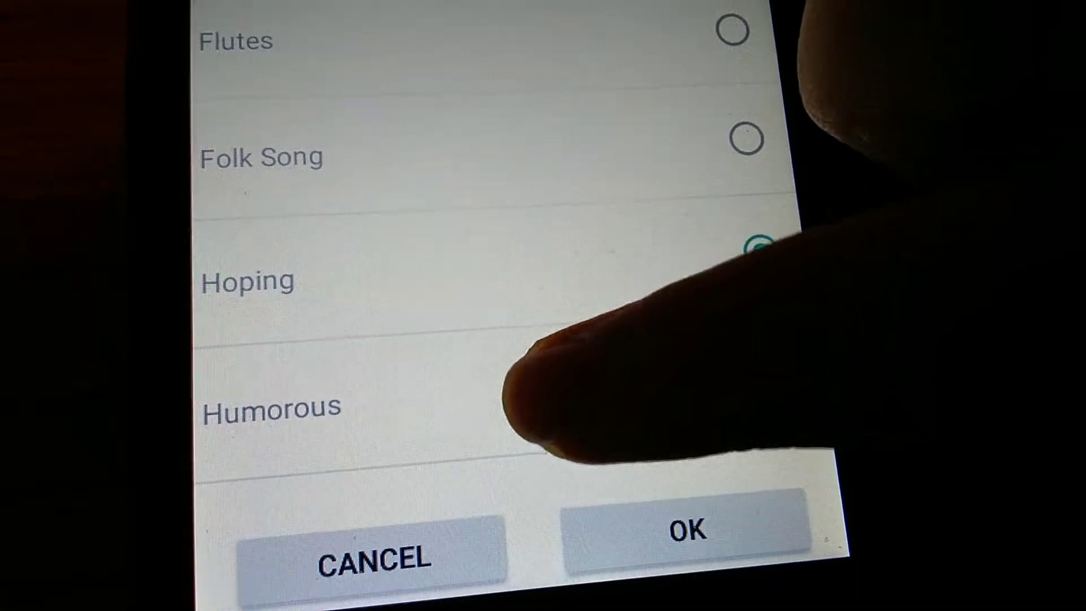
left_click(513, 403)
scroll(509, 255, "down", 2)
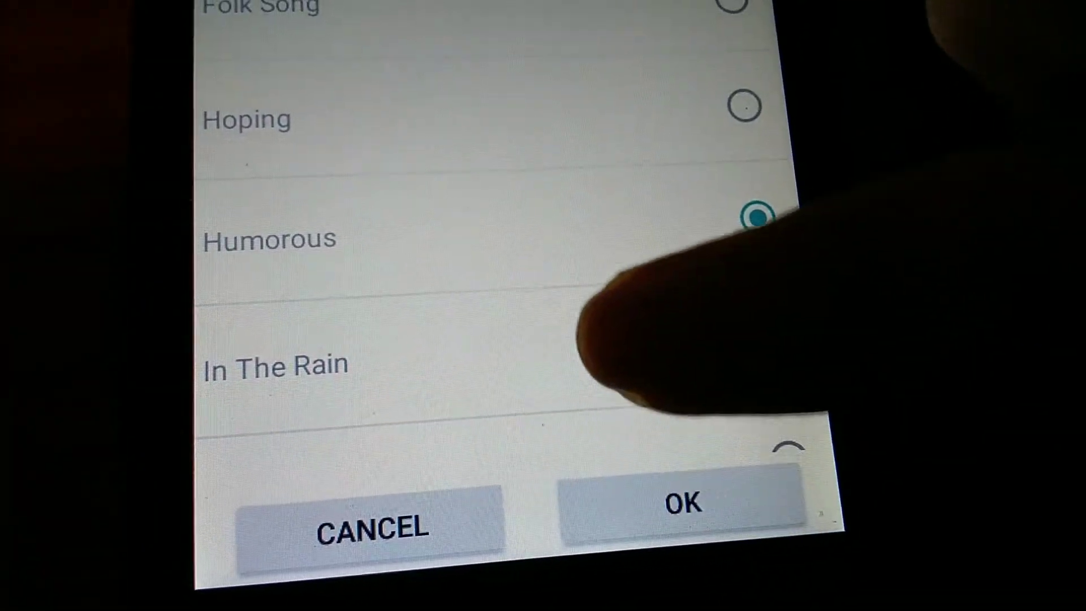
left_click(475, 357)
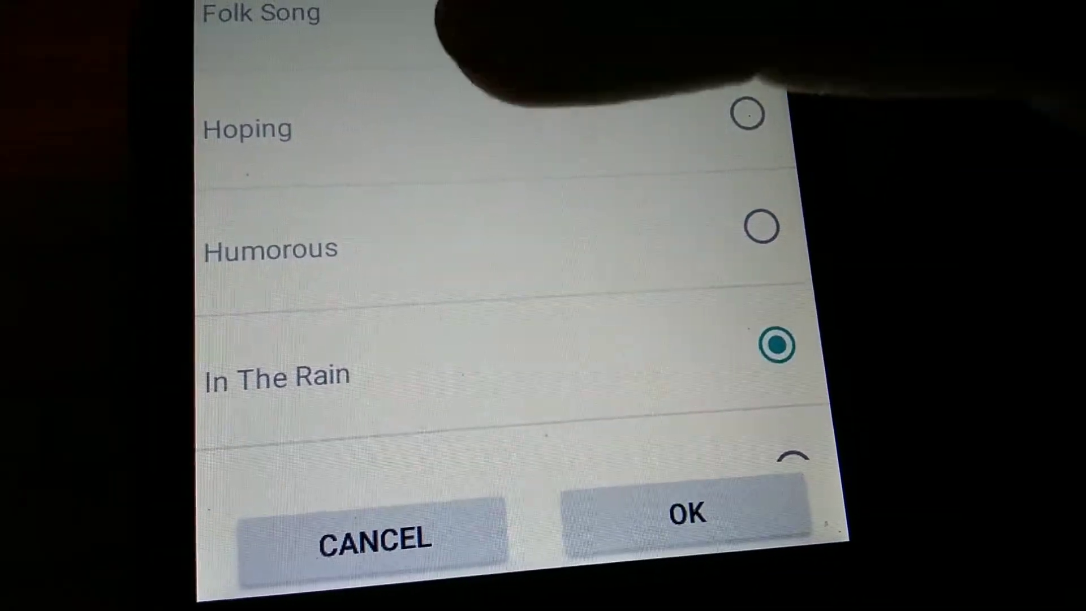
scroll(483, 195, "down", 2)
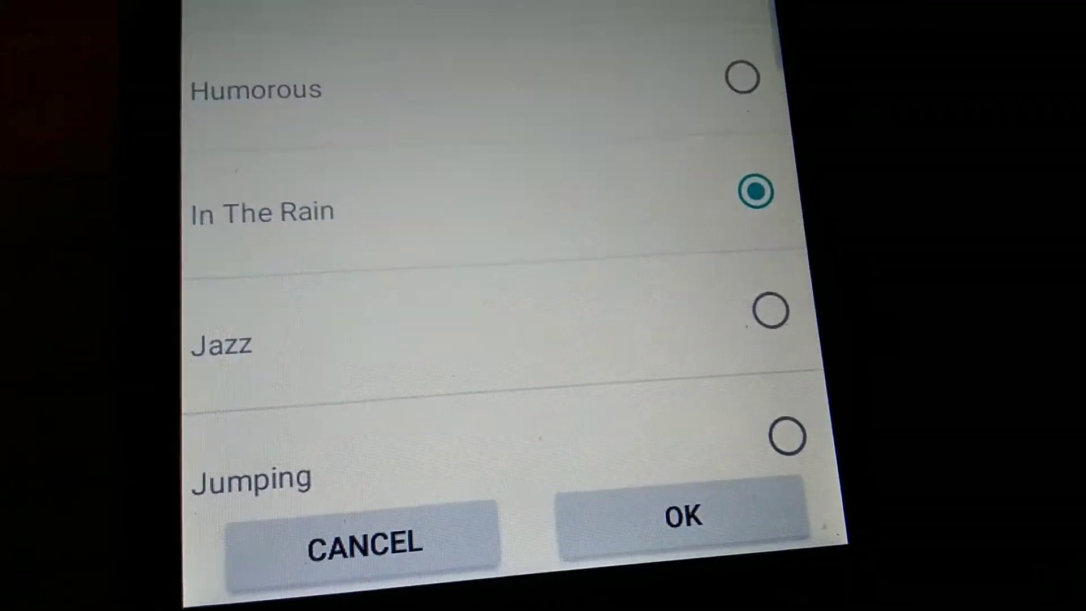
left_click(569, 340)
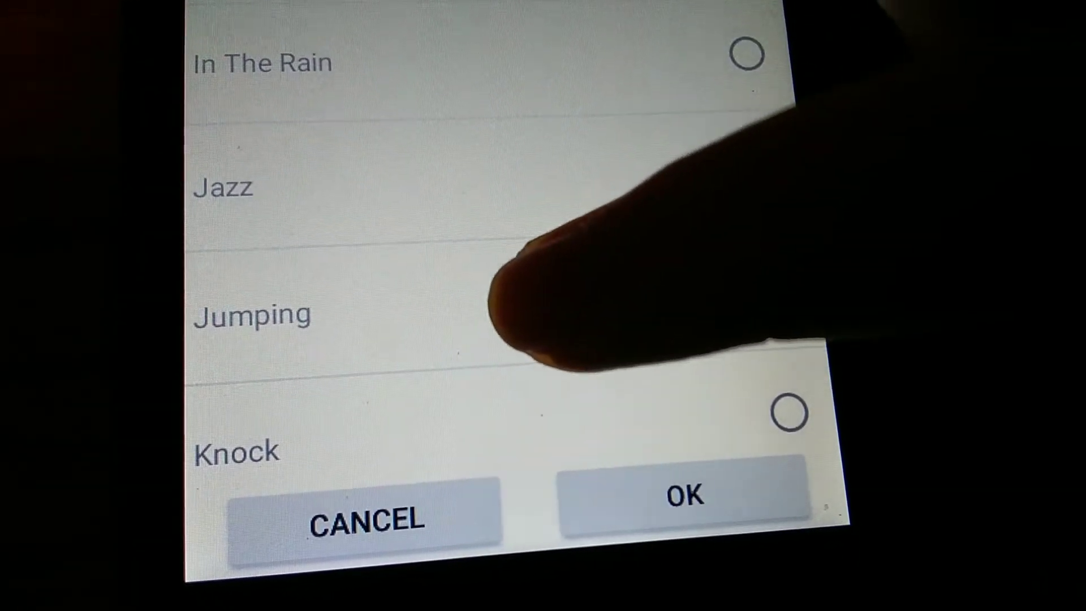
left_click(500, 306)
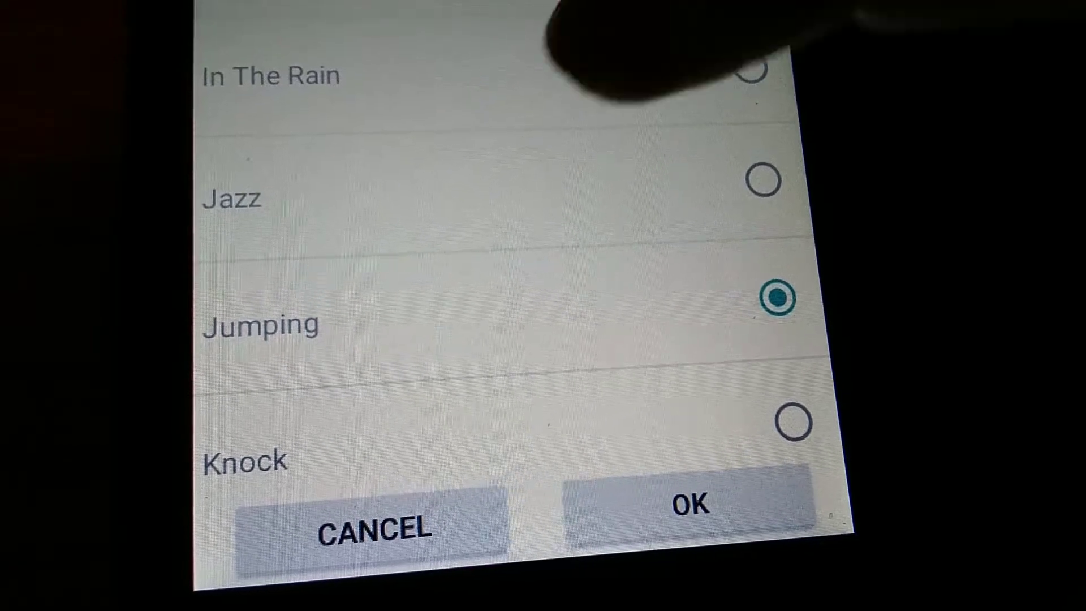
scroll(509, 229, "down", 2)
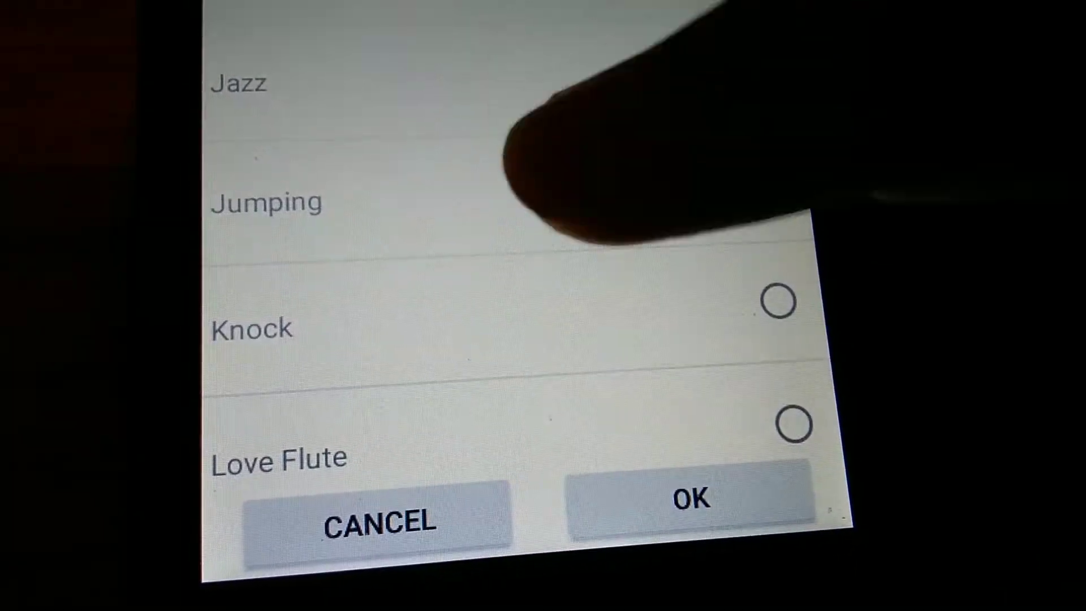
left_click(518, 305)
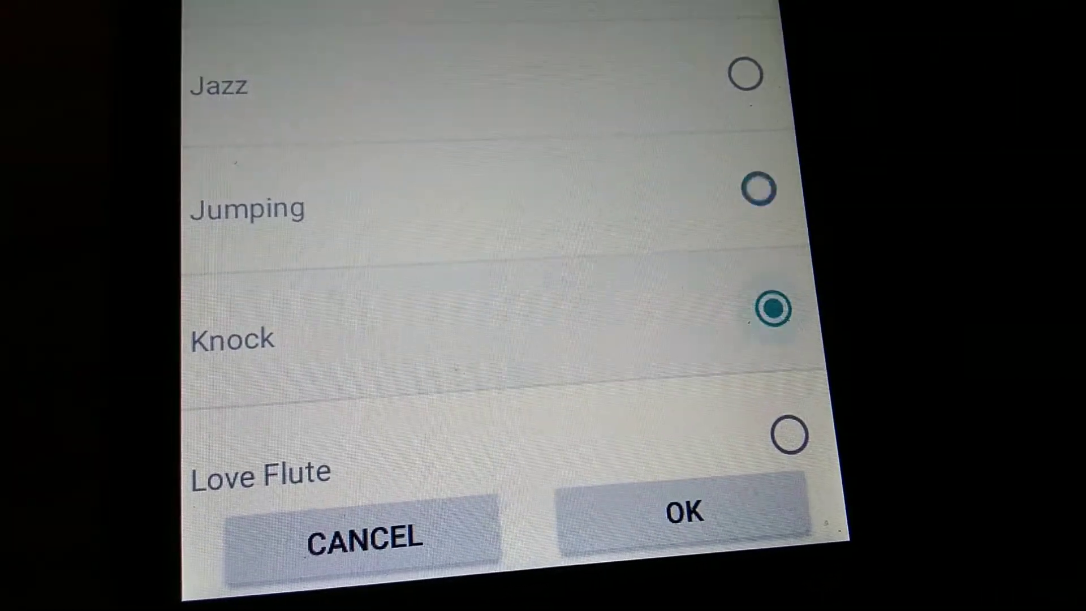
scroll(508, 229, "down", 2)
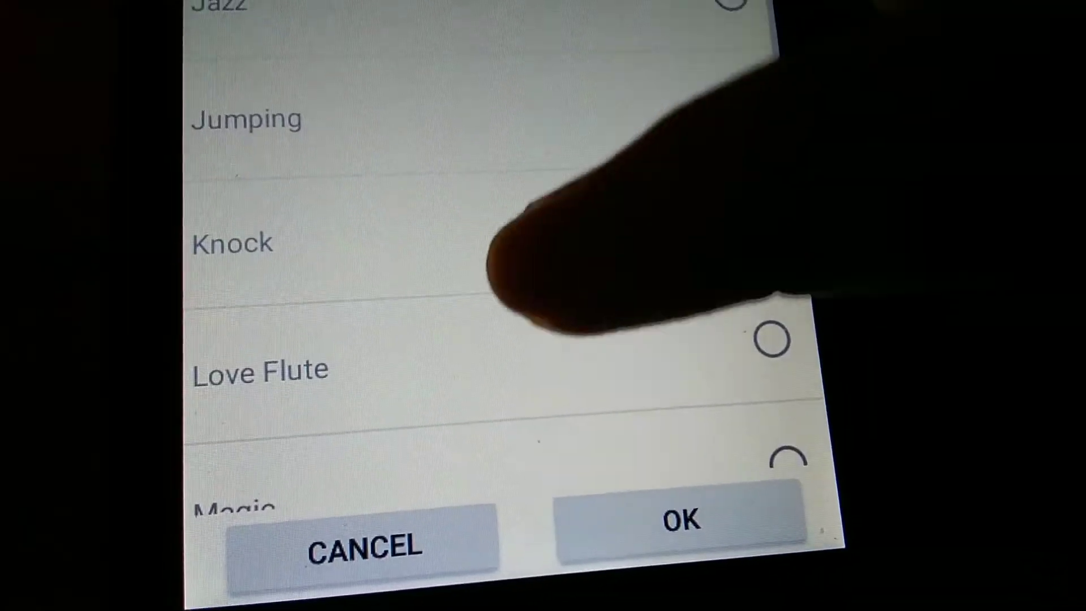
left_click(509, 356)
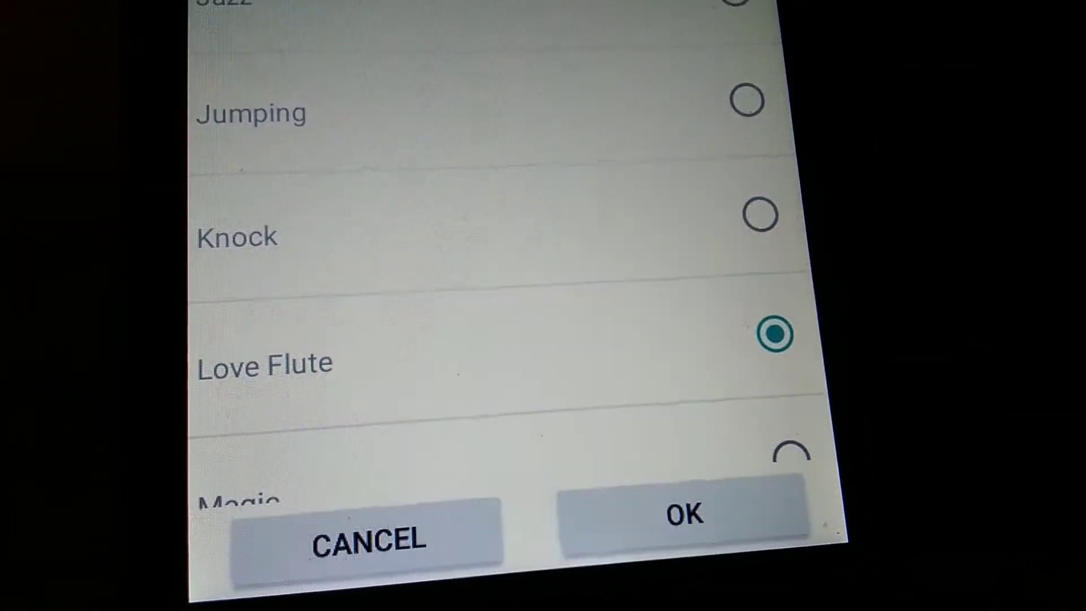
scroll(509, 254, "down", 2)
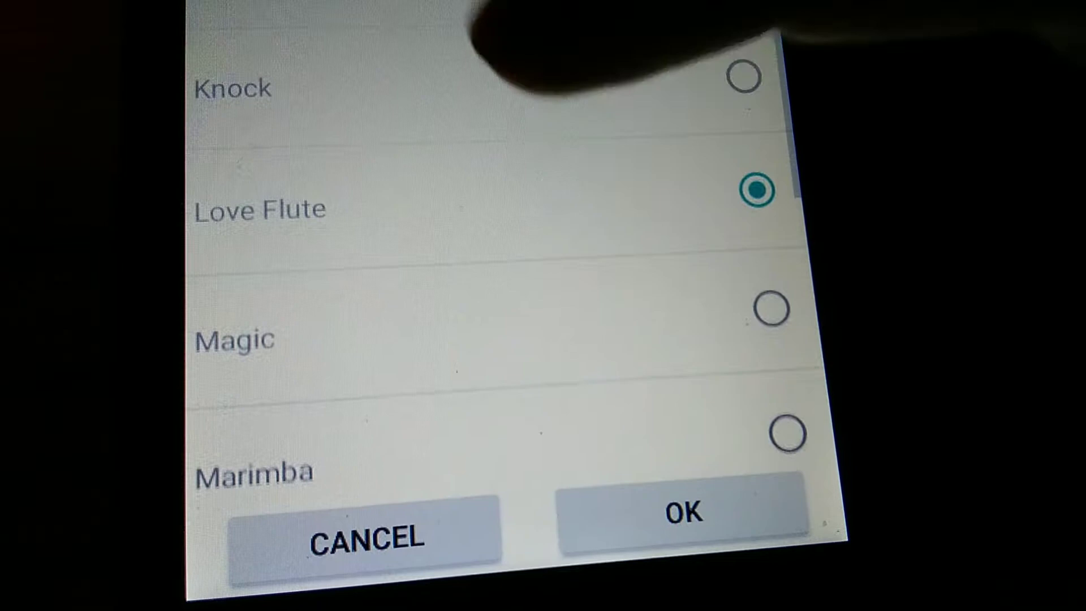
left_click(479, 331)
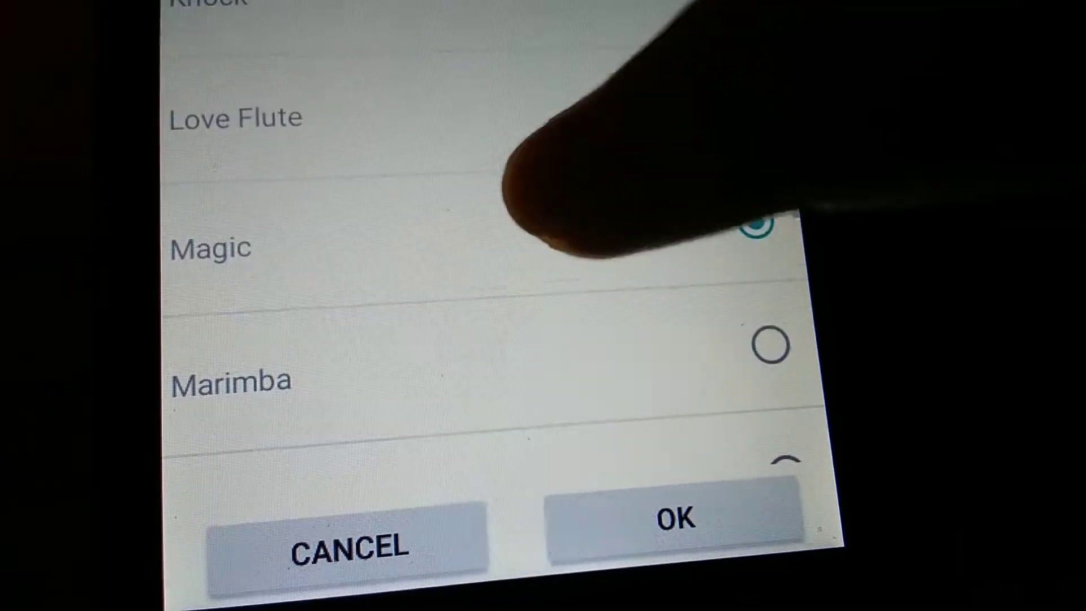
Step: Preview Marimba through The Party, then cancel, keeping Beat Plucker as ringtone
left_click(509, 382)
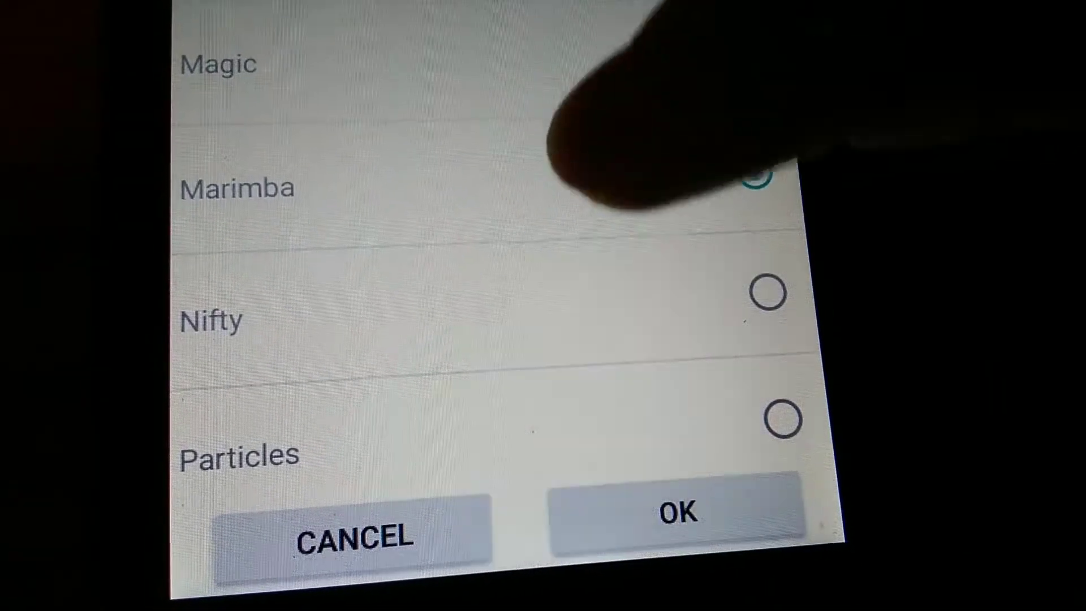
left_click(501, 323)
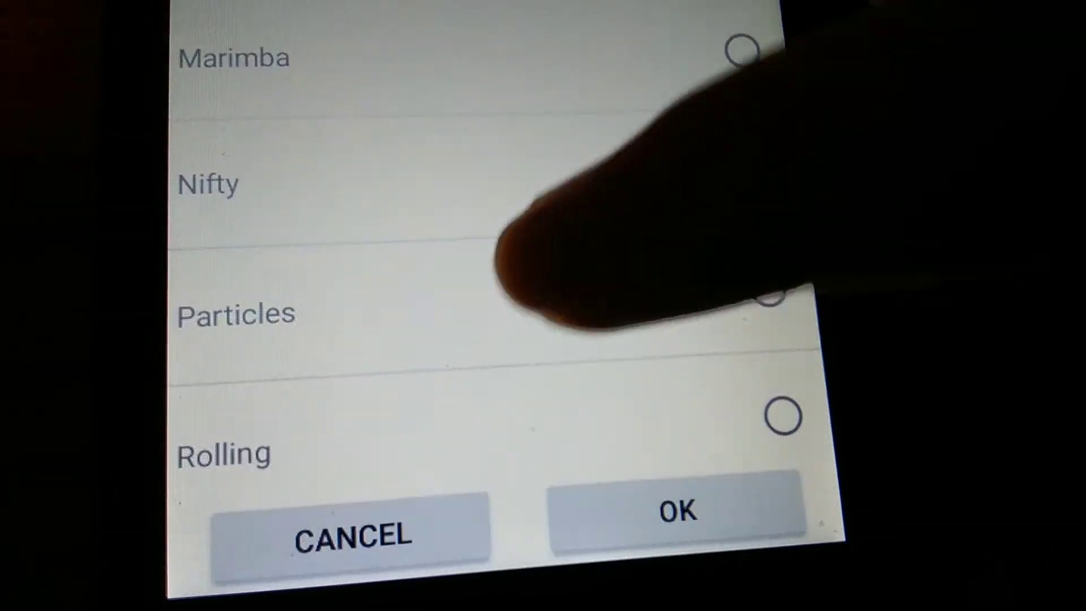
left_click(505, 272)
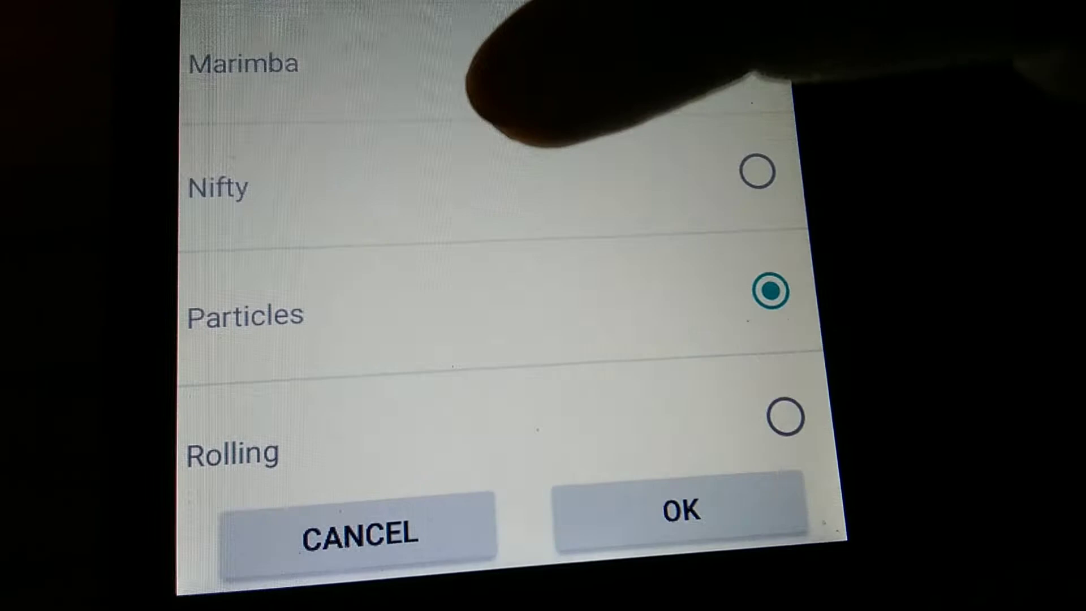
left_click(501, 306)
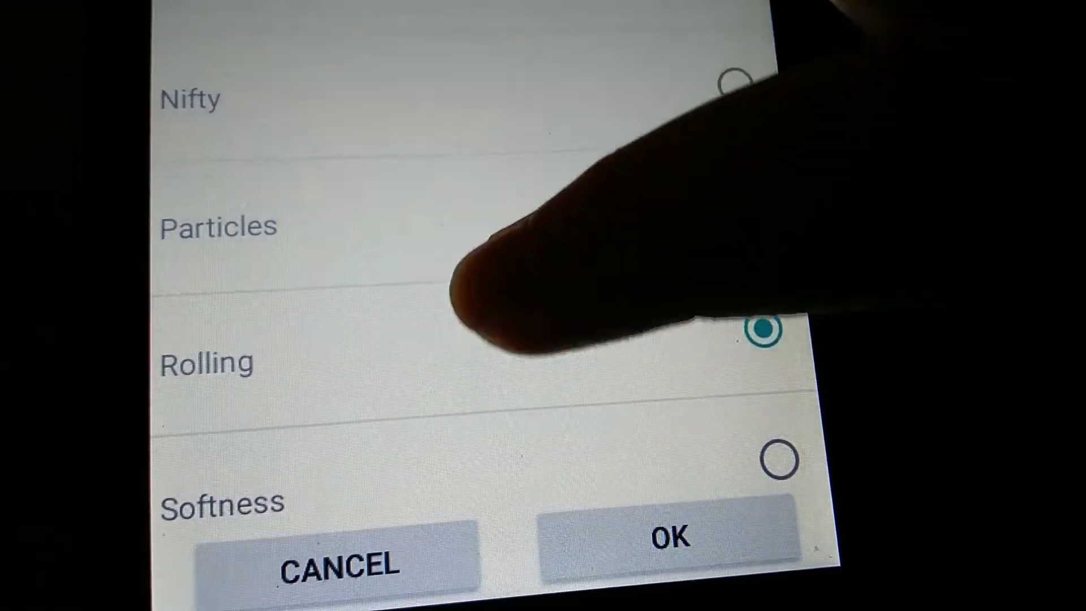
scroll(475, 288, "down", 2)
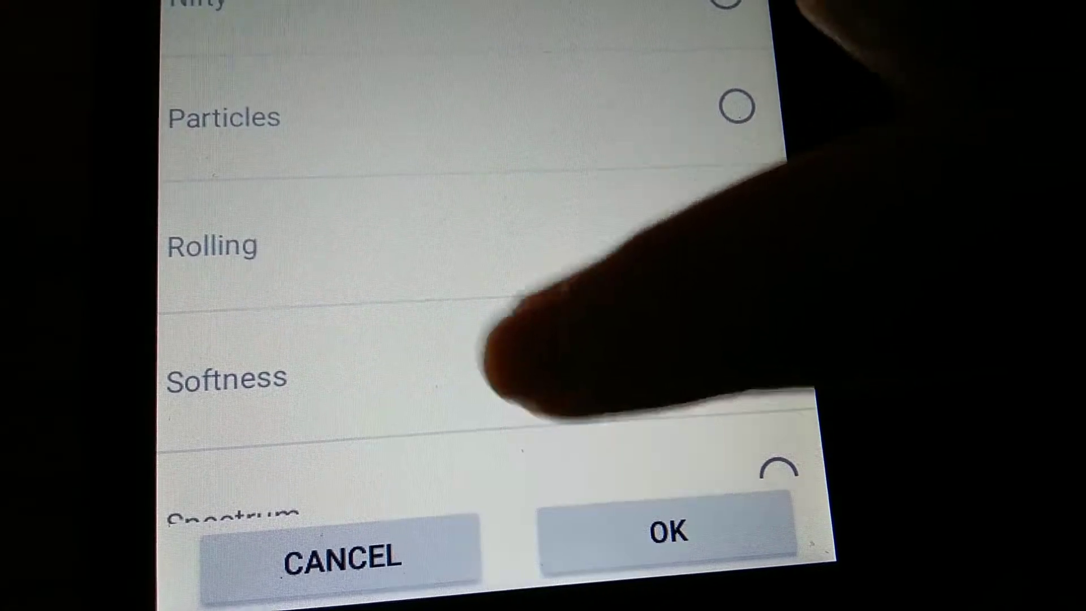
left_click(492, 373)
scroll(484, 327, "down", 2)
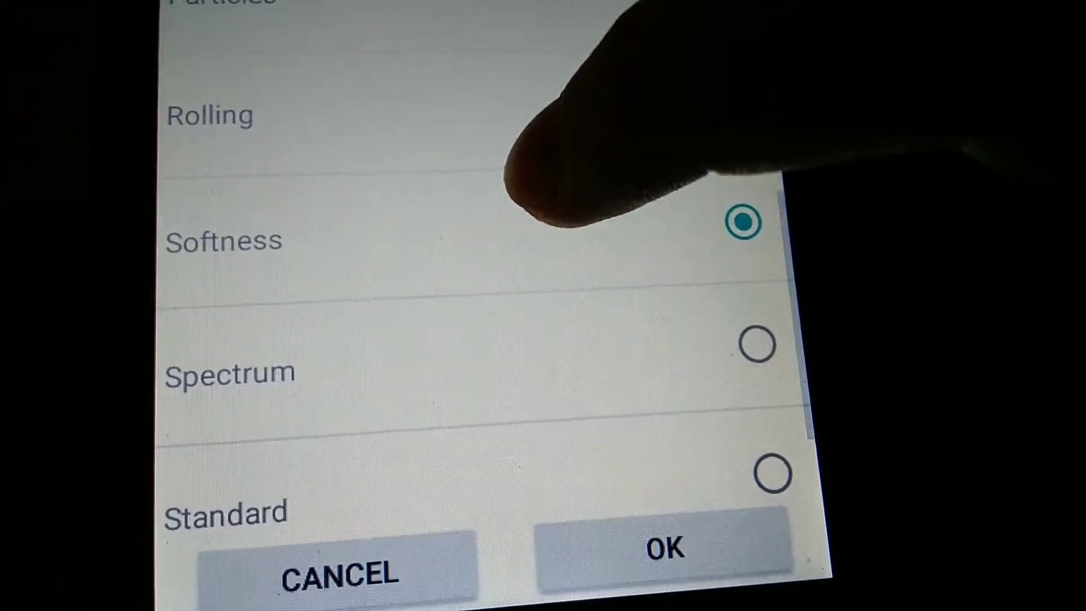
left_click(501, 364)
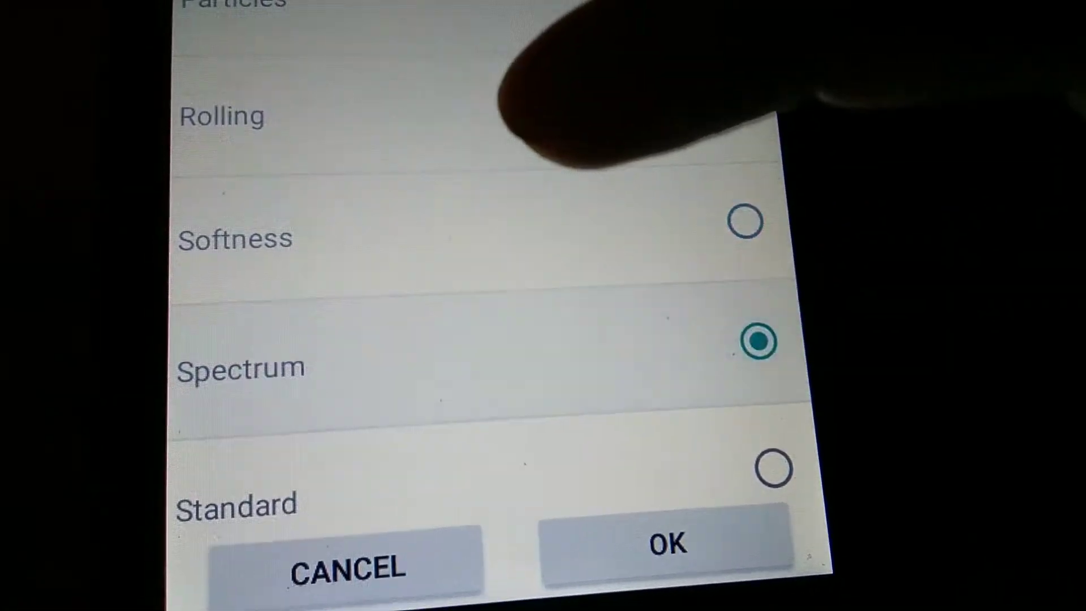
scroll(484, 315, "down", 2)
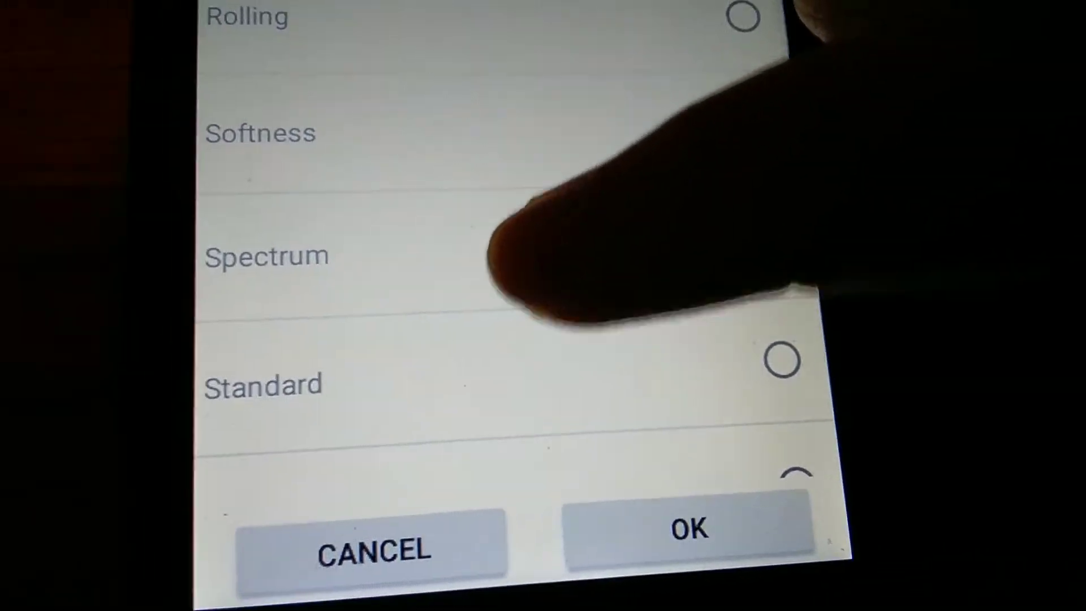
left_click(555, 340)
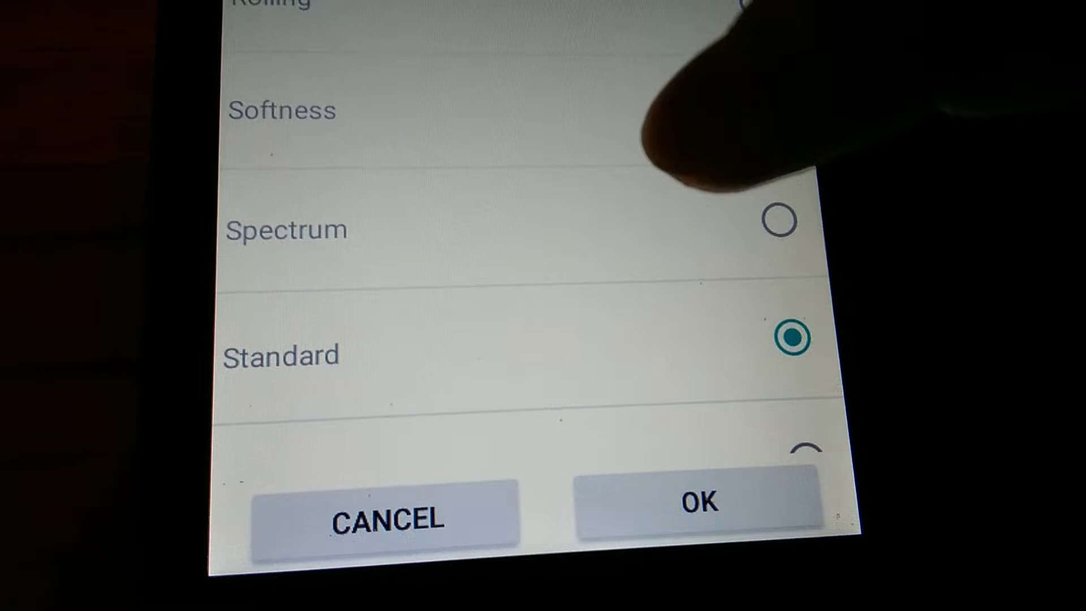
scroll(560, 171, "down", 2)
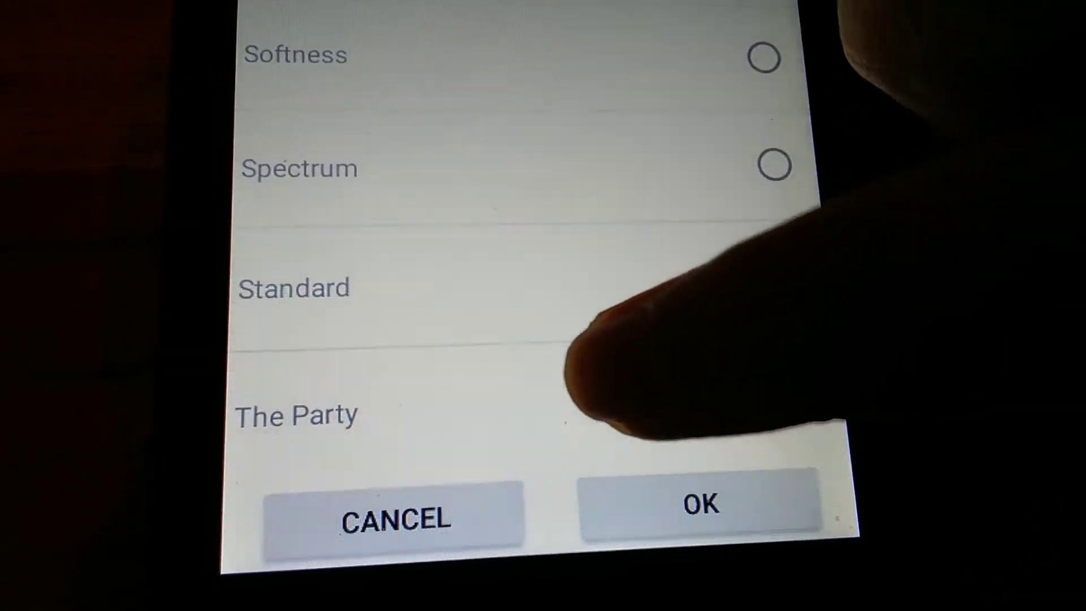
left_click(586, 386)
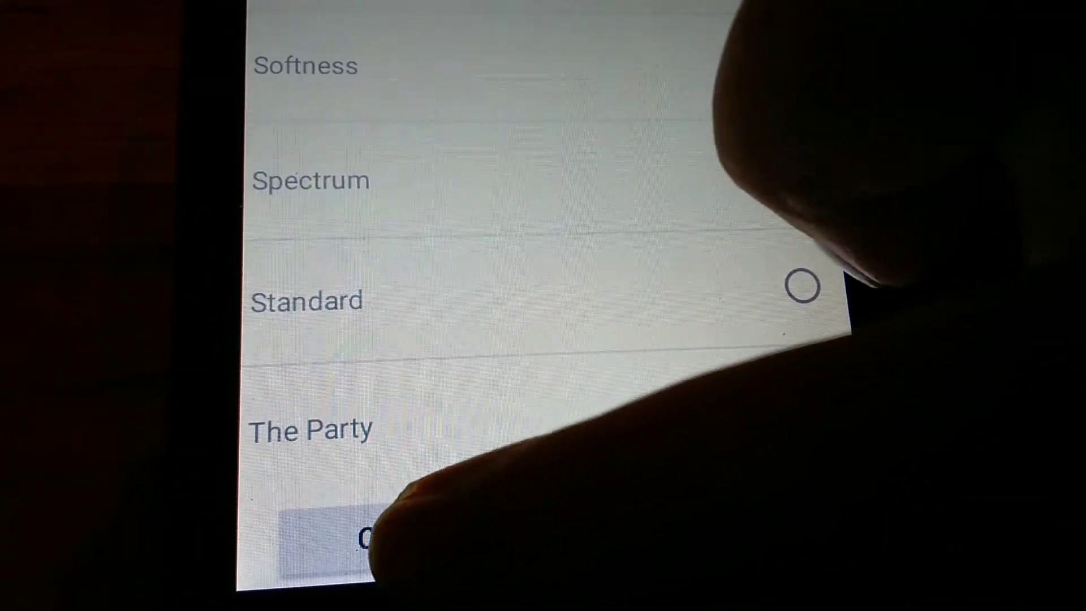
left_click(705, 522)
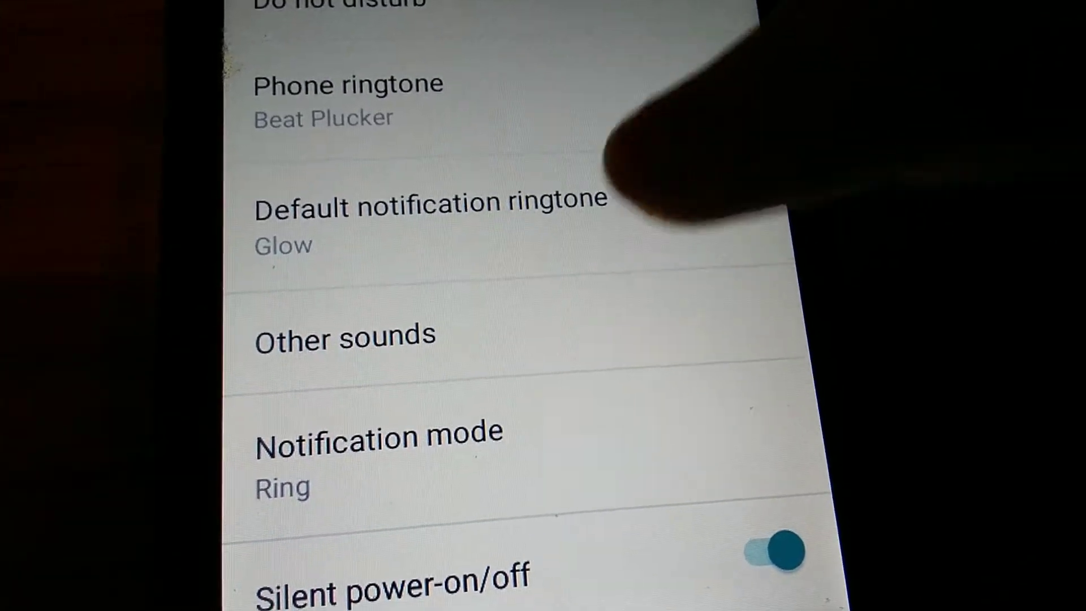
Step: Open the default notification tone list and preview None, Bird, Chromatic, Decisive, Doorbell
left_click(581, 225)
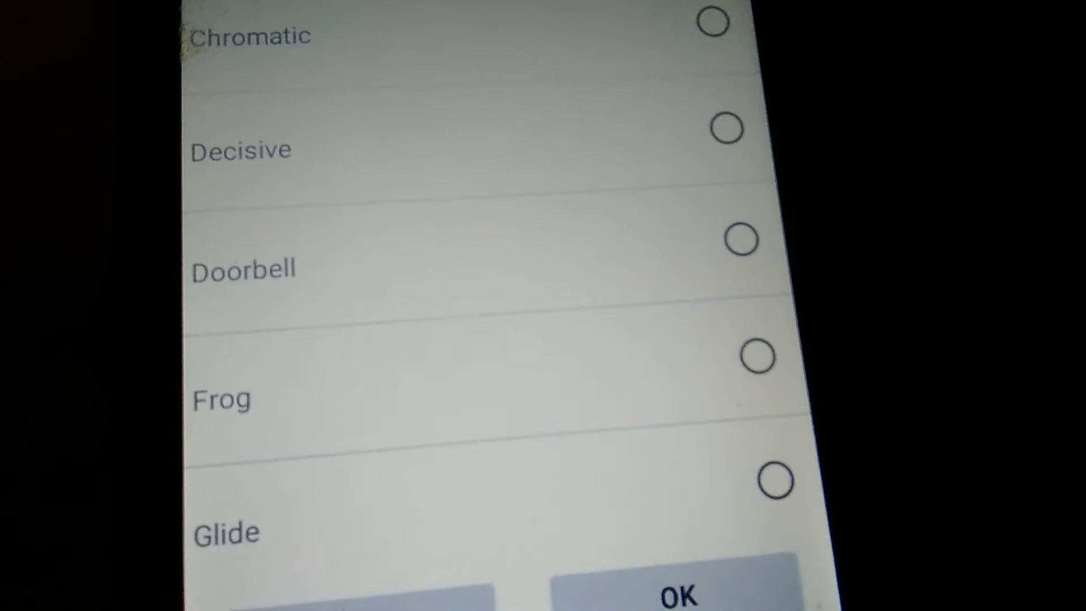
scroll(545, 182, "down", 1)
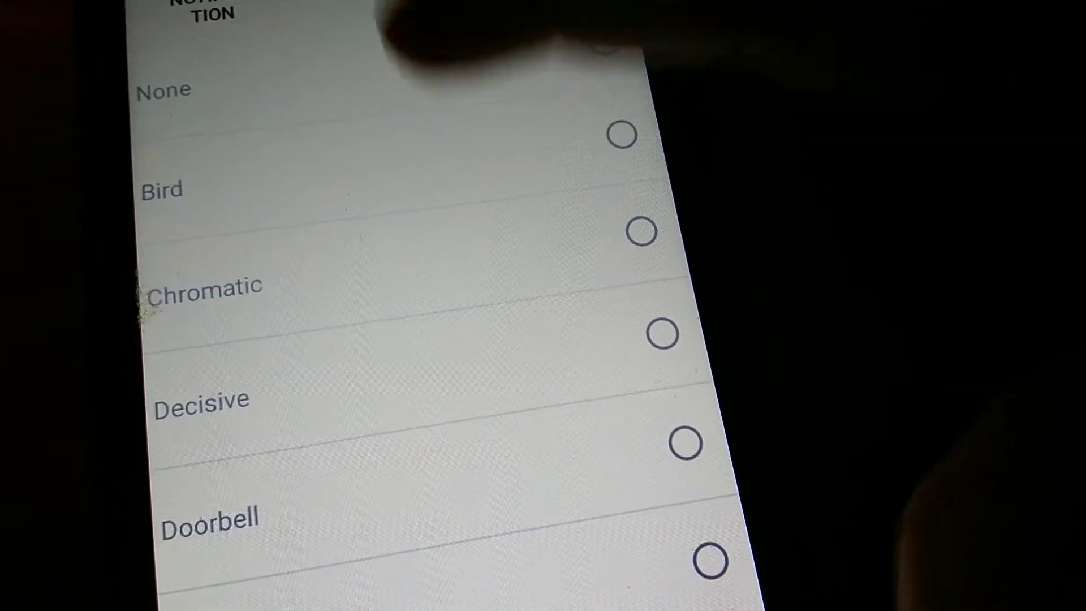
left_click(408, 59)
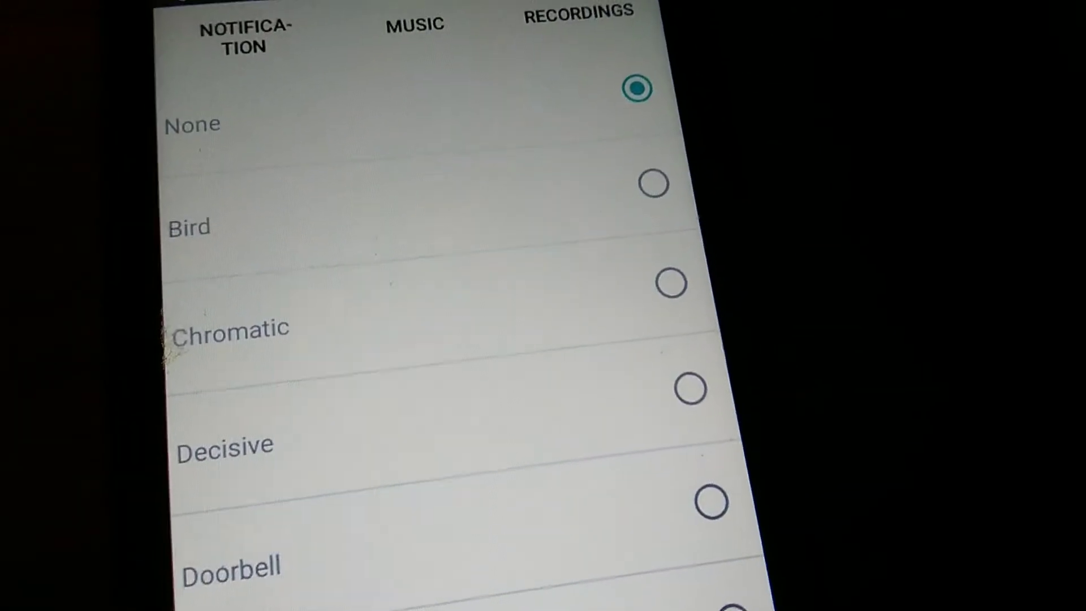
left_click(476, 162)
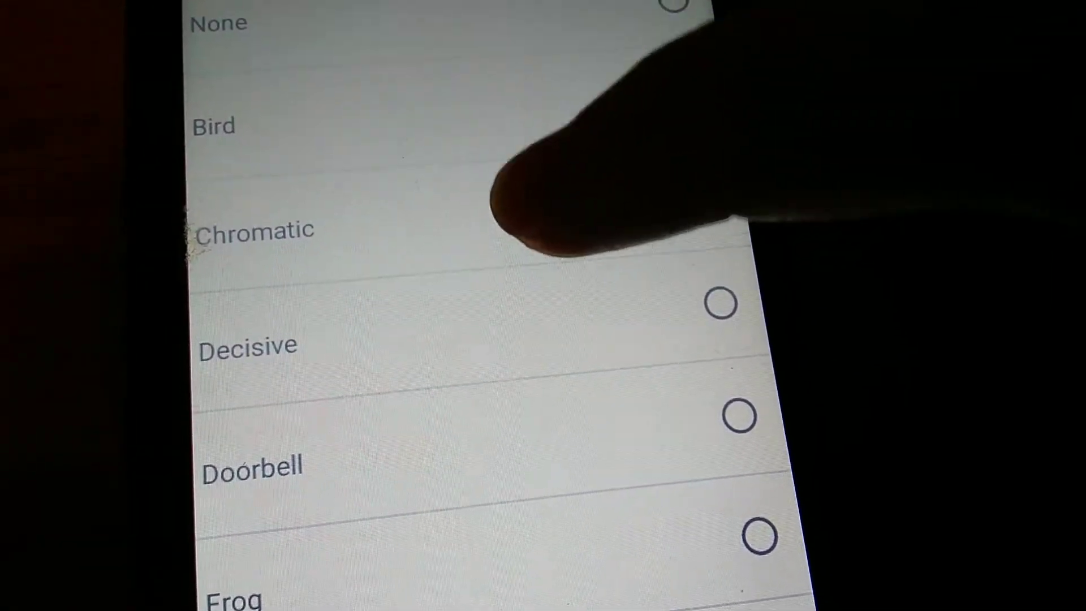
left_click(544, 220)
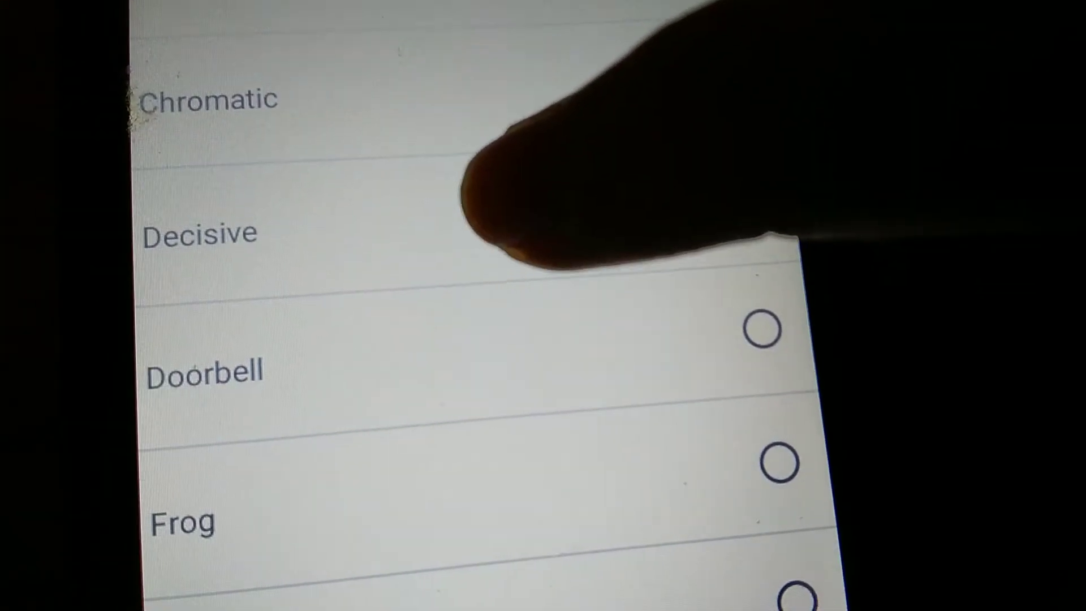
left_click(433, 229)
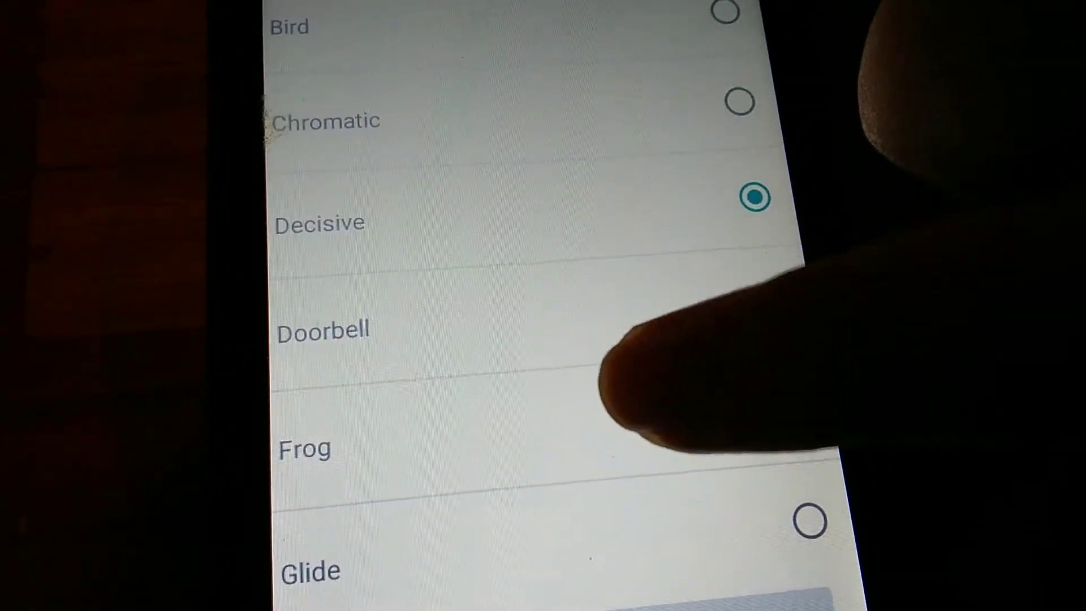
left_click(530, 305)
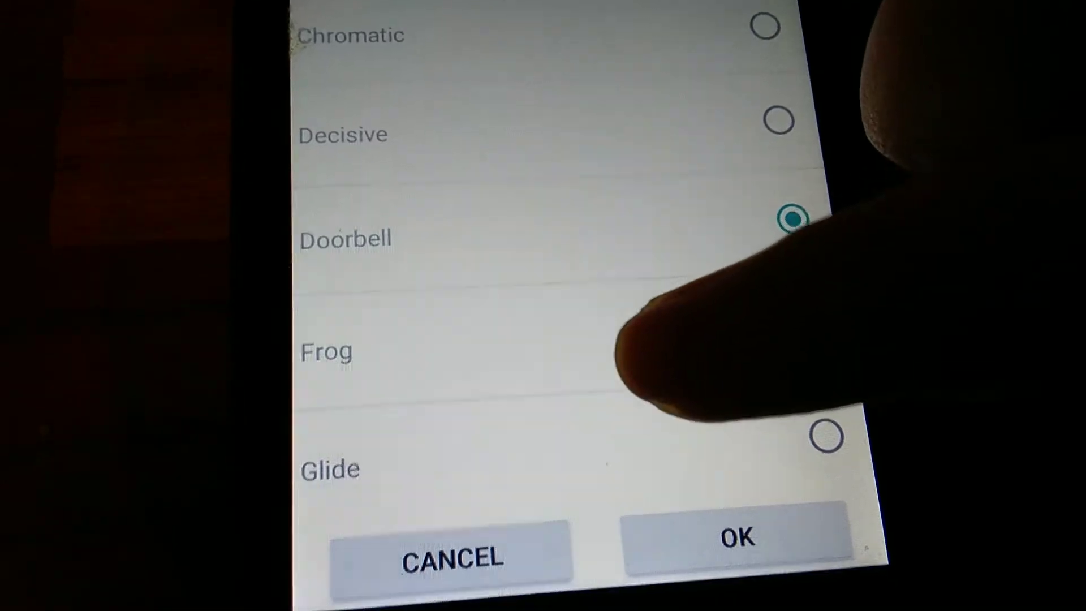
Step: Preview notification tones Frog, Glide, Glow, Guitar, Interesting, Naughty, Prism and Ripple
left_click(687, 331)
scroll(582, 218, "down", 2)
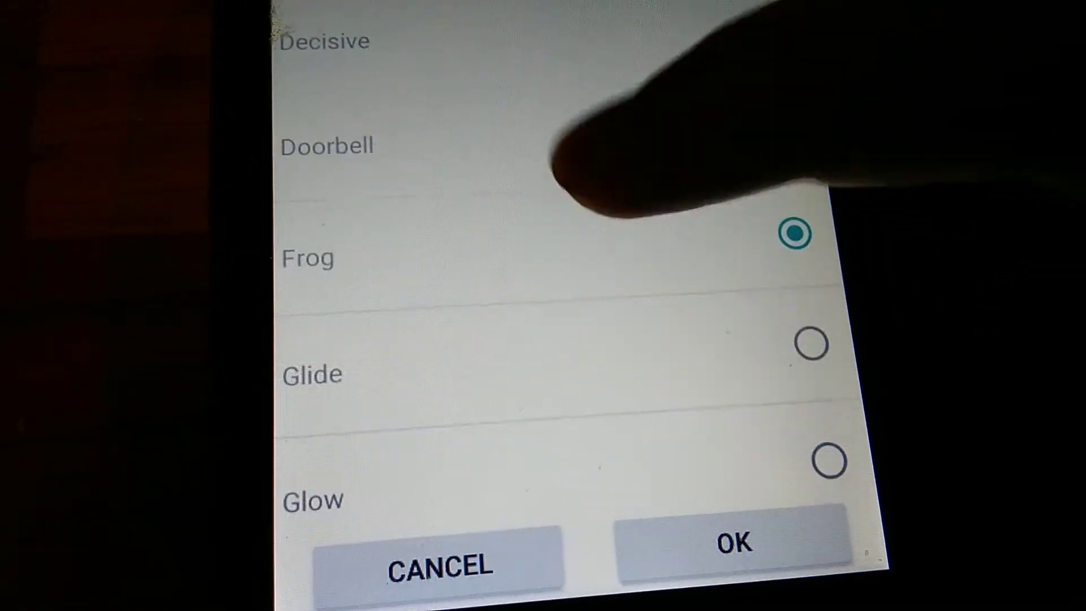
left_click(539, 336)
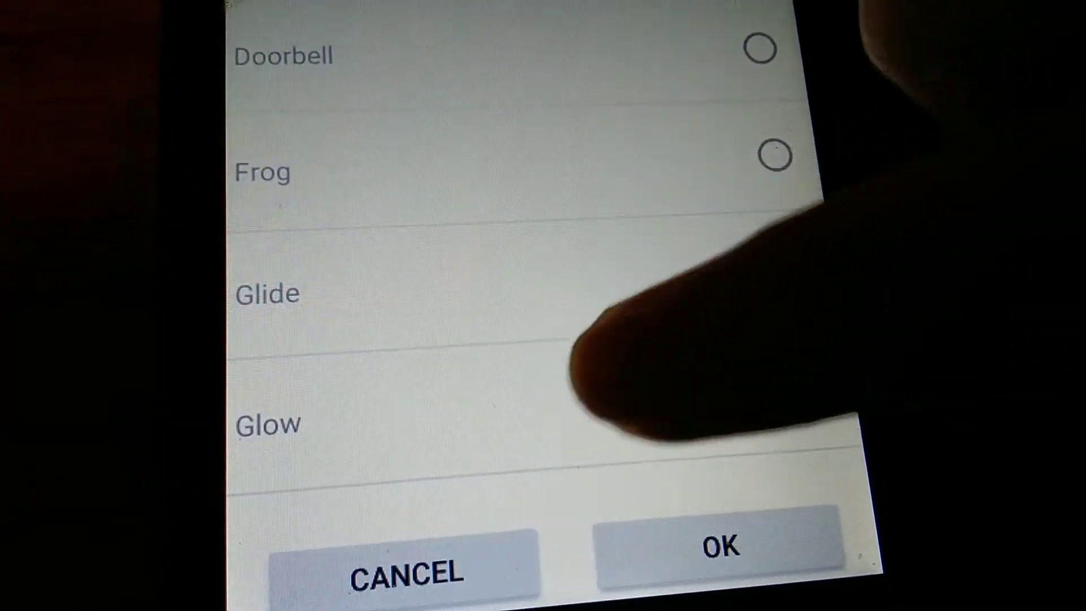
left_click(543, 407)
scroll(543, 280, "down", 1)
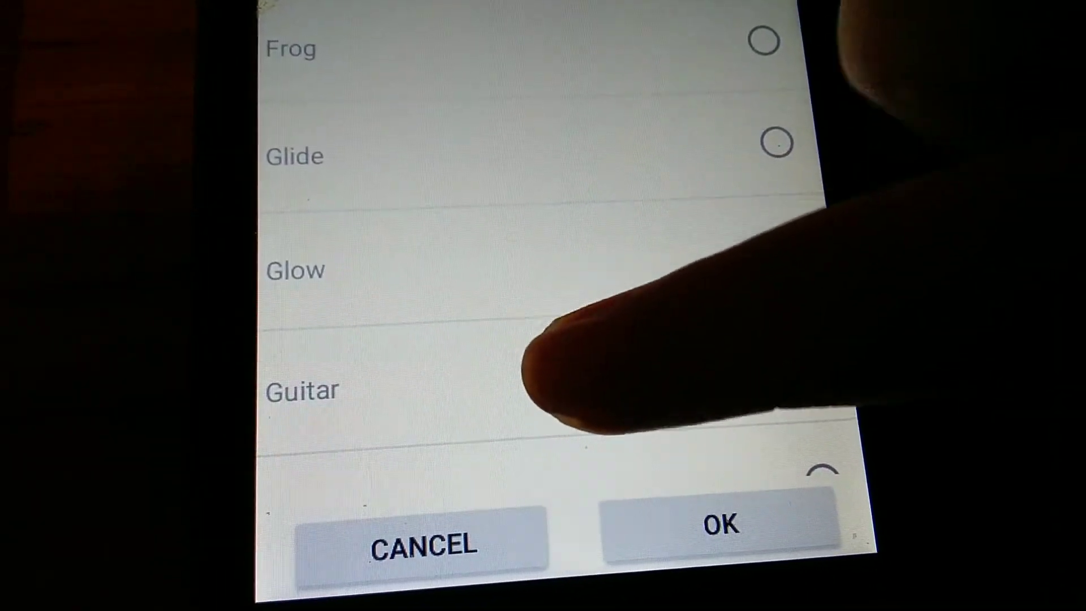
left_click(534, 377)
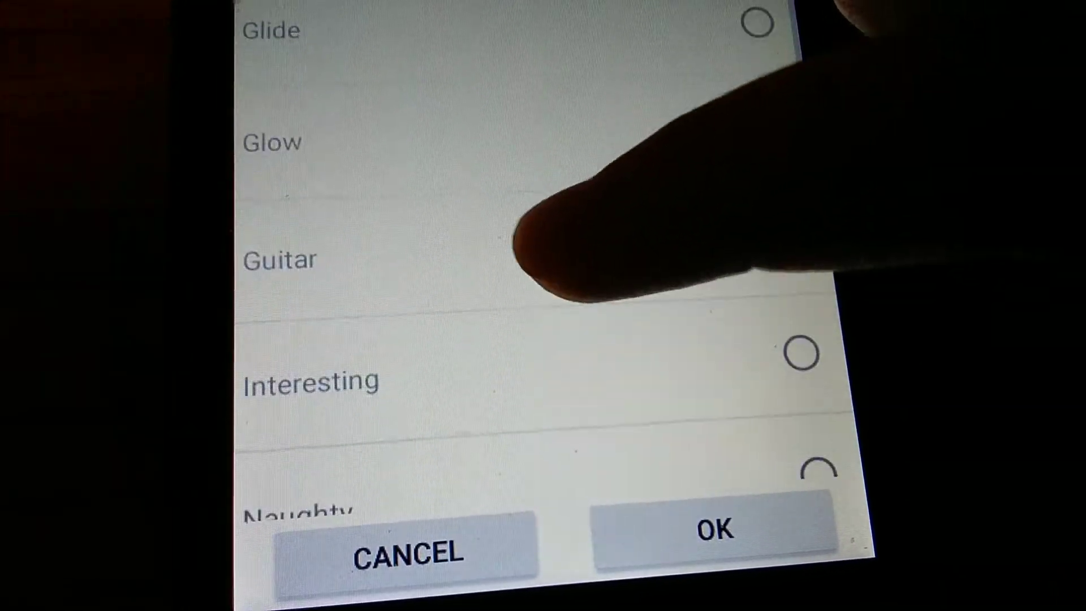
left_click(522, 373)
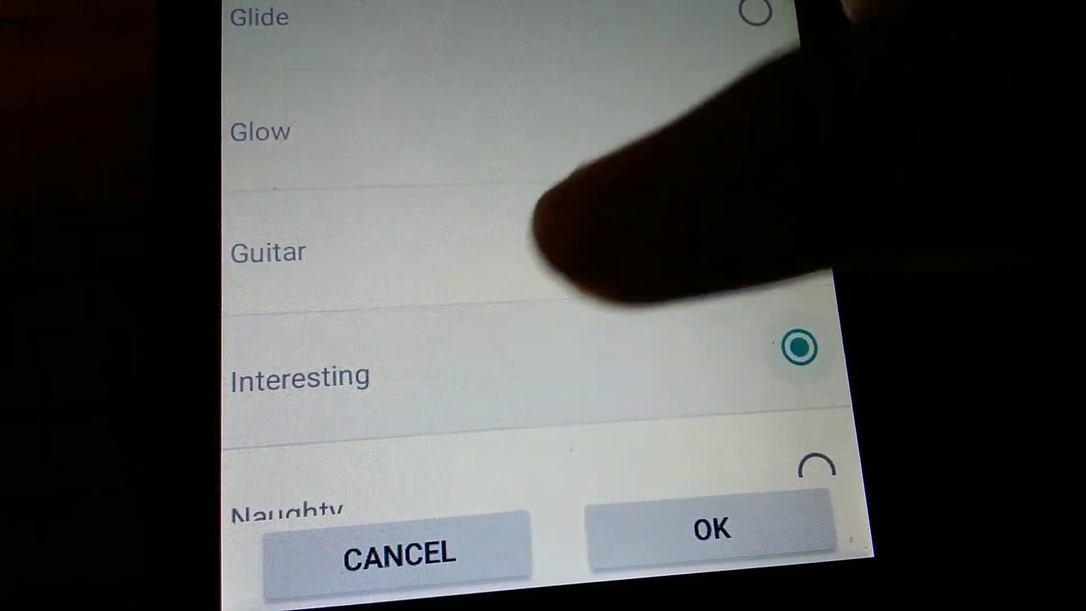
scroll(509, 365, "down", 1)
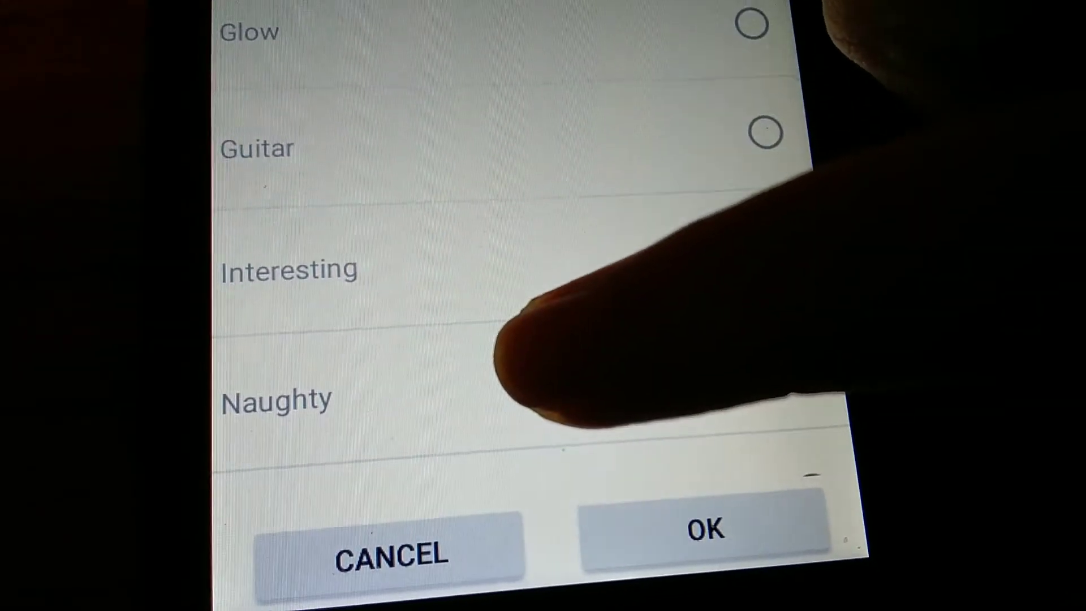
left_click(509, 356)
scroll(518, 255, "down", 1)
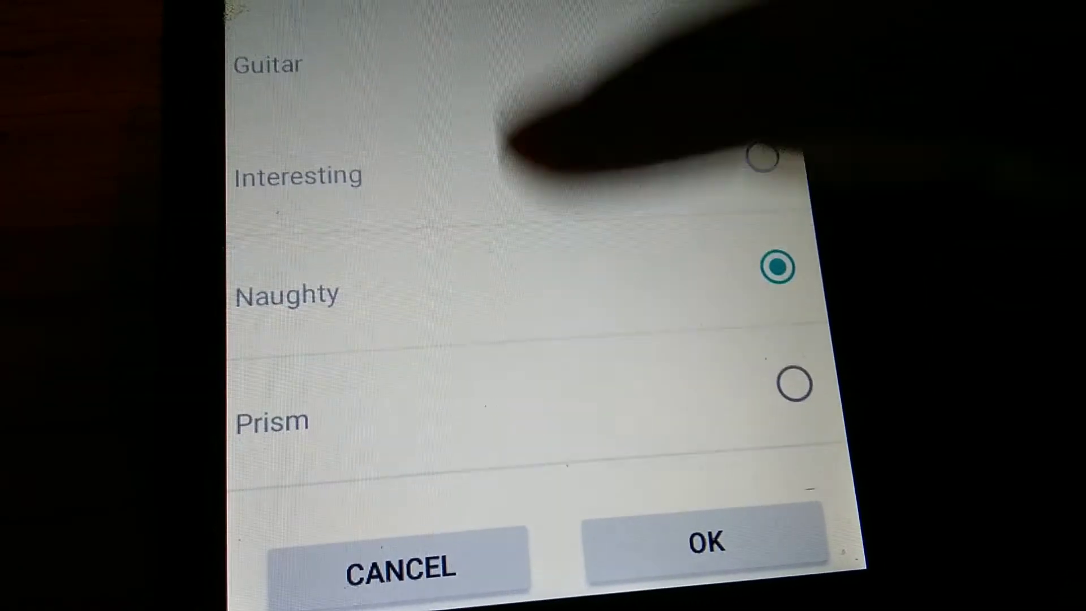
scroll(517, 149, "down", 1)
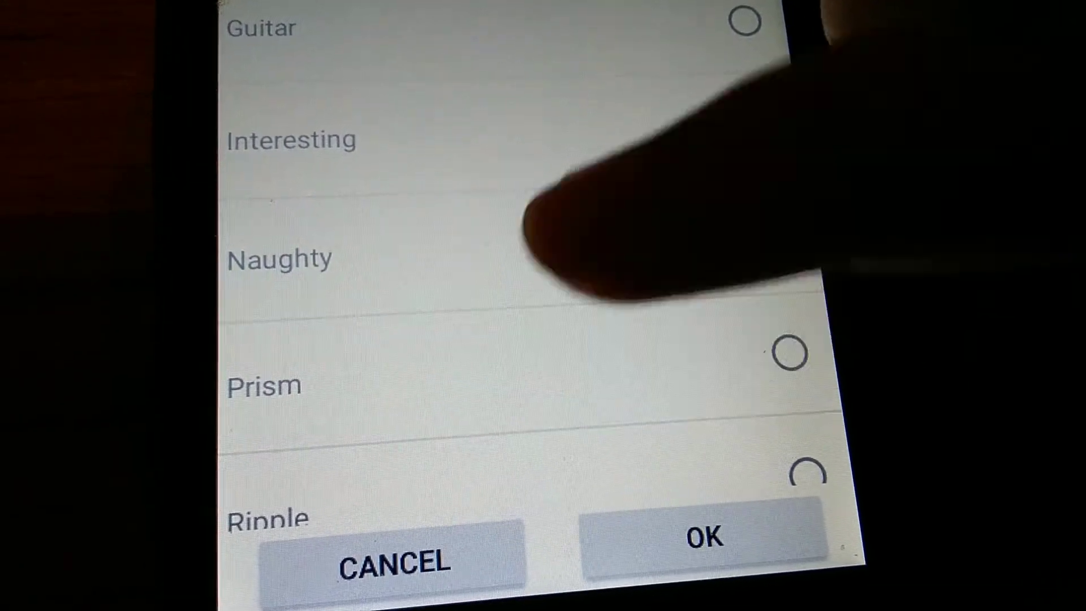
left_click(526, 382)
scroll(527, 339, "down", 1)
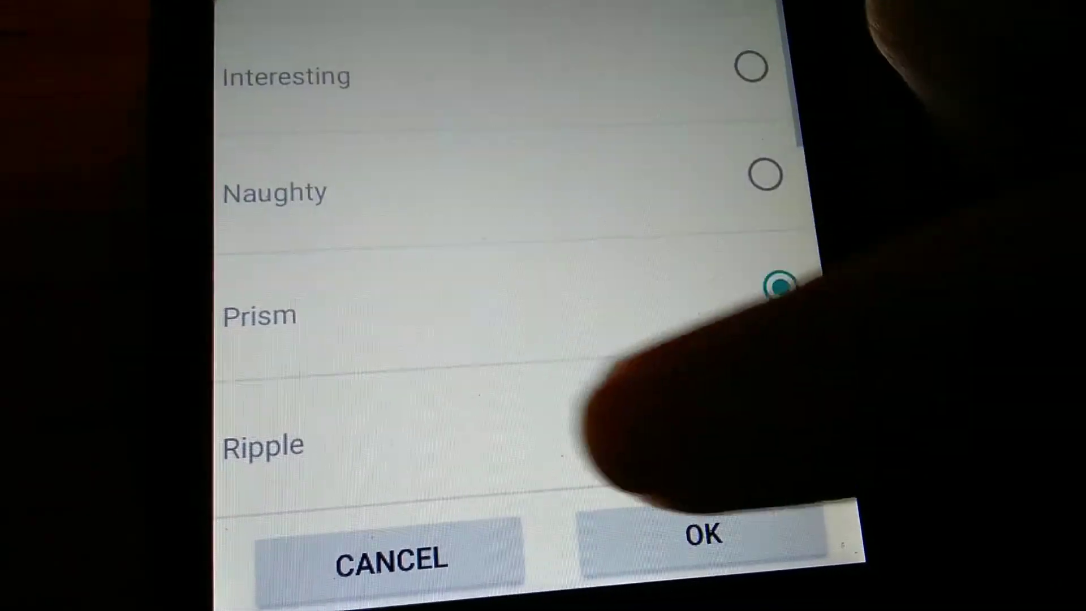
left_click(594, 445)
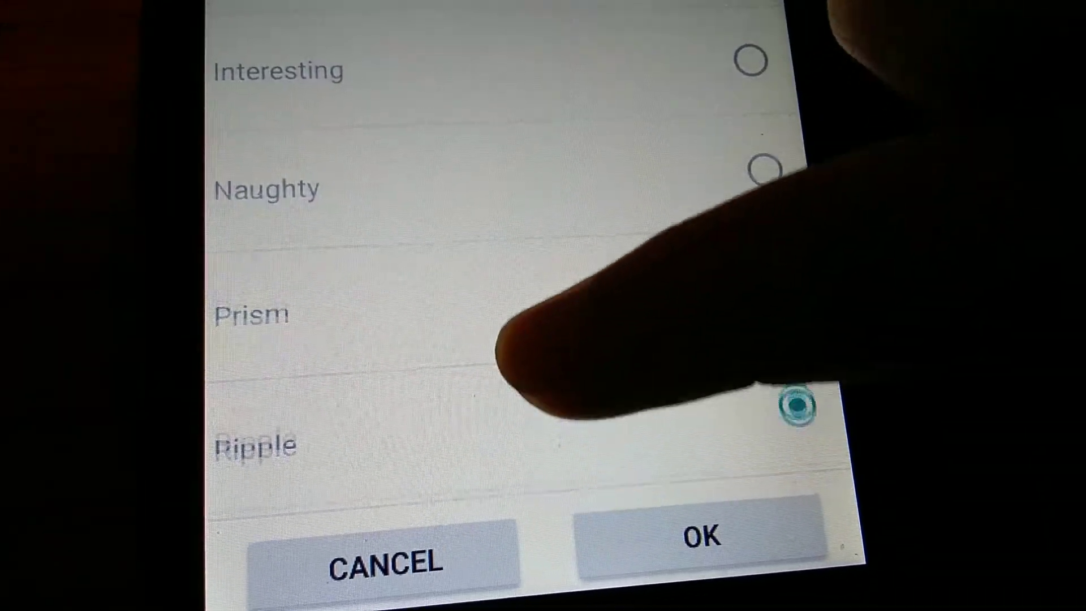
scroll(513, 255, "down", 1)
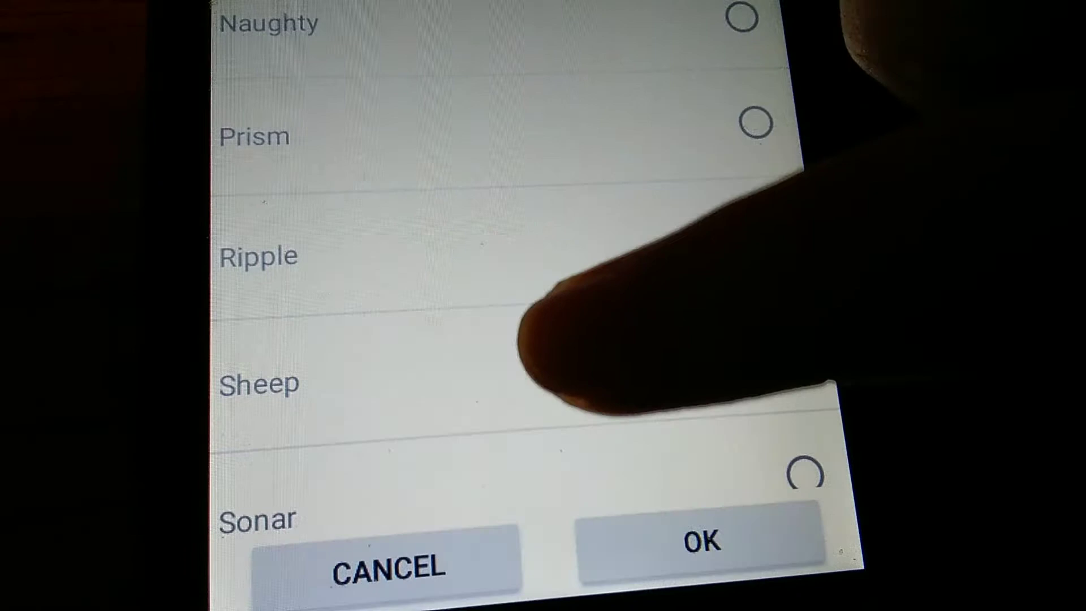
Step: Preview notification tones Sheep, Sonar, Spring, Strange, Transform, Whistle and Windbell
left_click(501, 378)
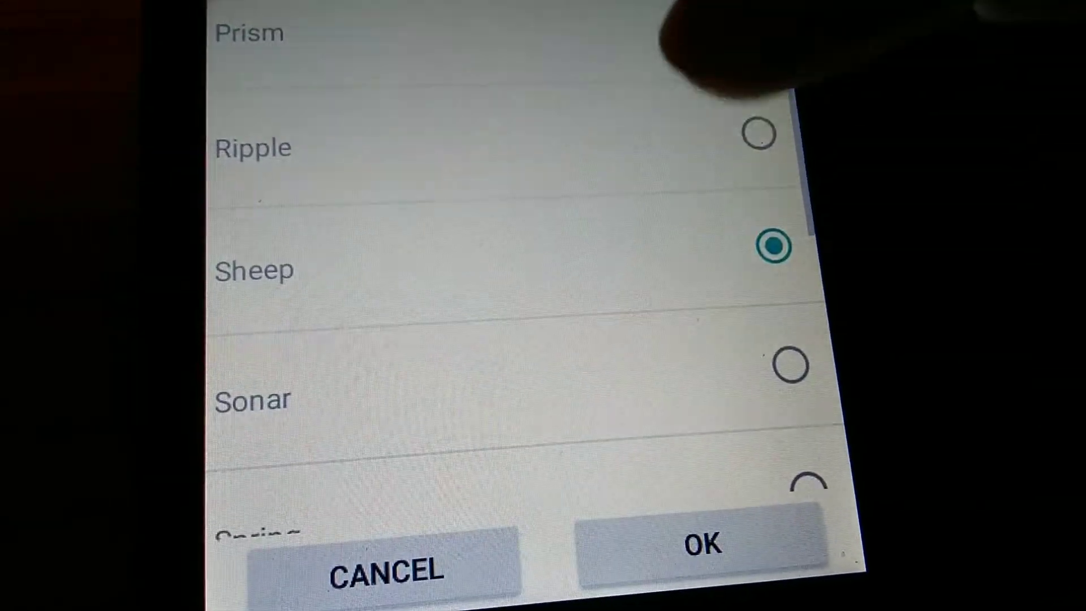
left_click(521, 391)
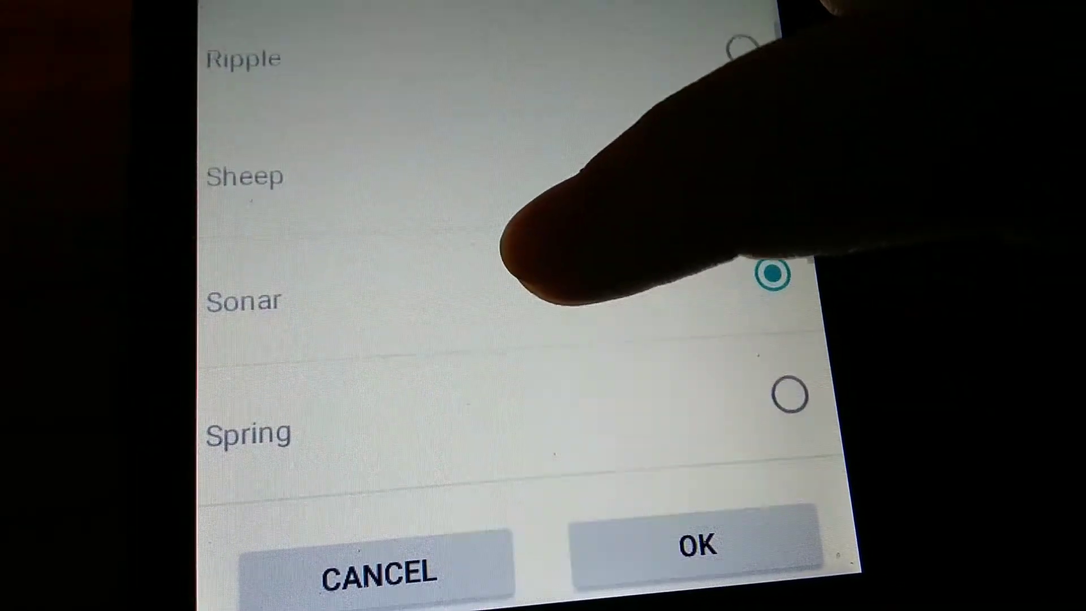
left_click(522, 370)
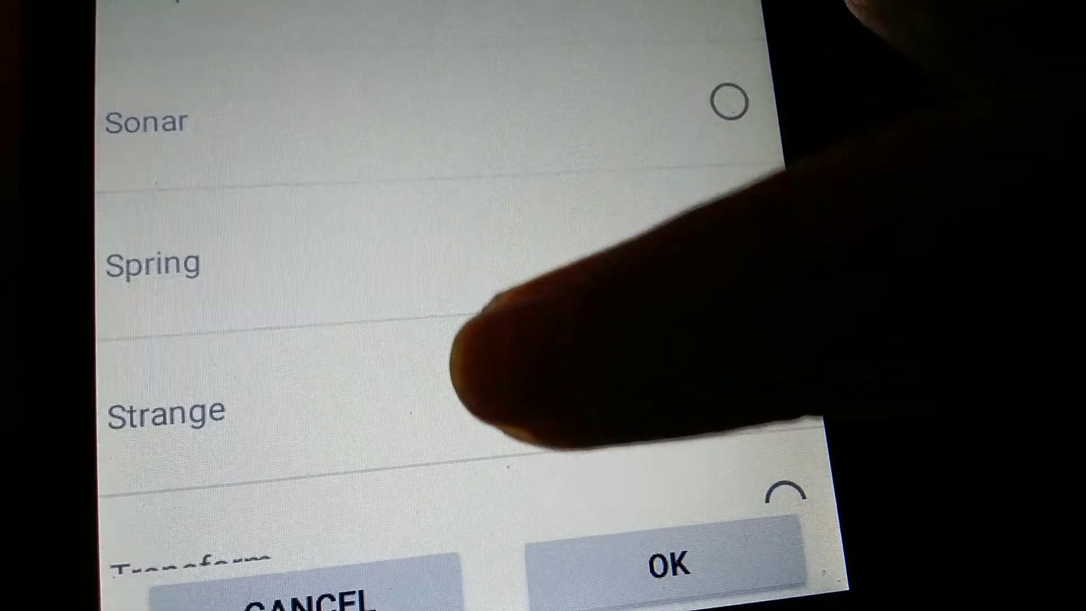
left_click(475, 373)
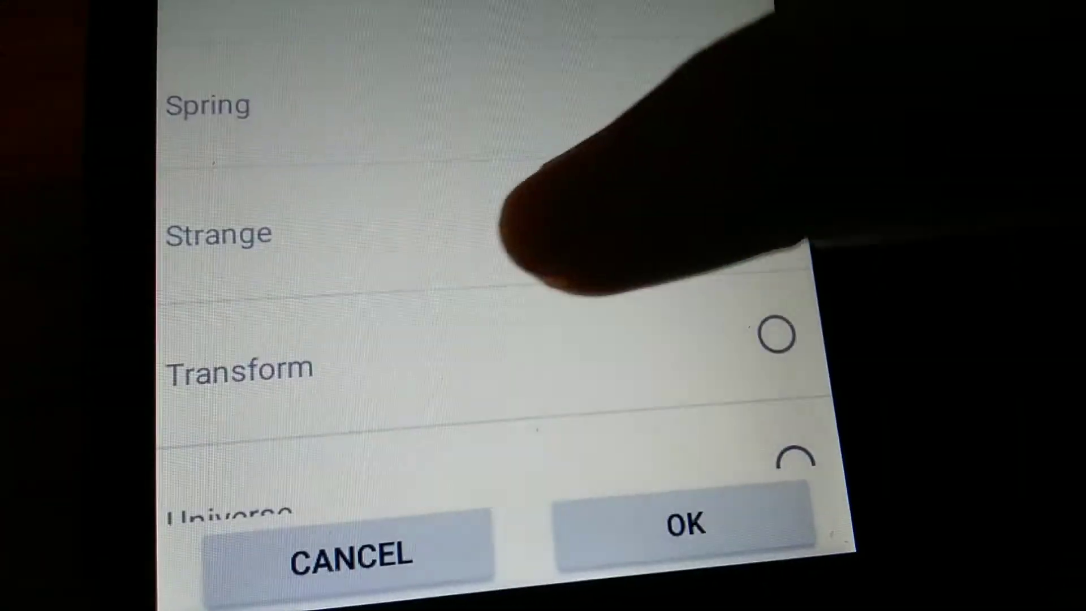
left_click(501, 356)
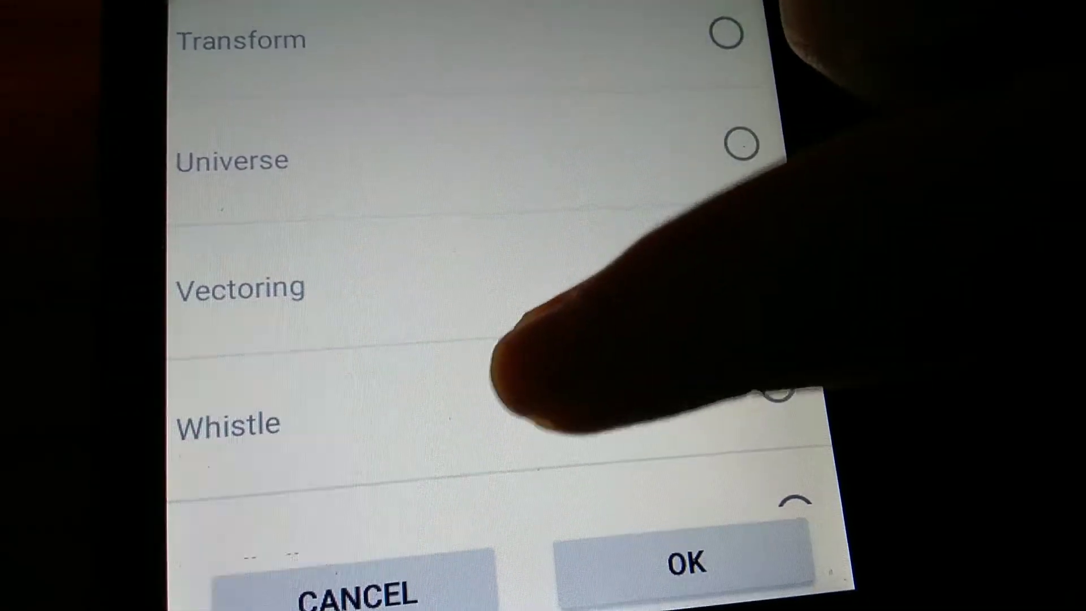
left_click(510, 407)
scroll(476, 281, "down", 1)
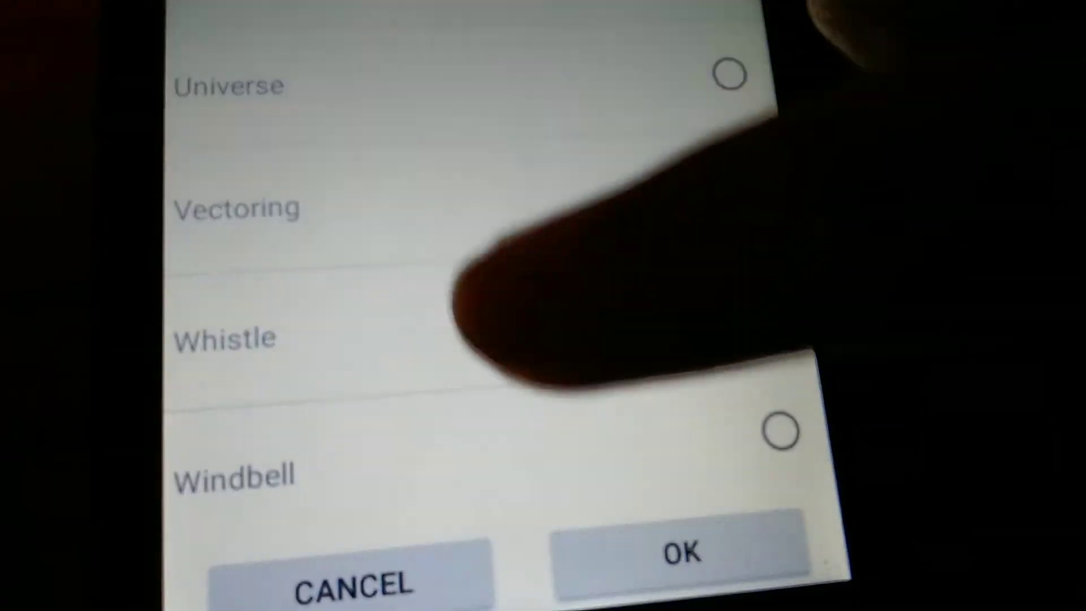
left_click(577, 449)
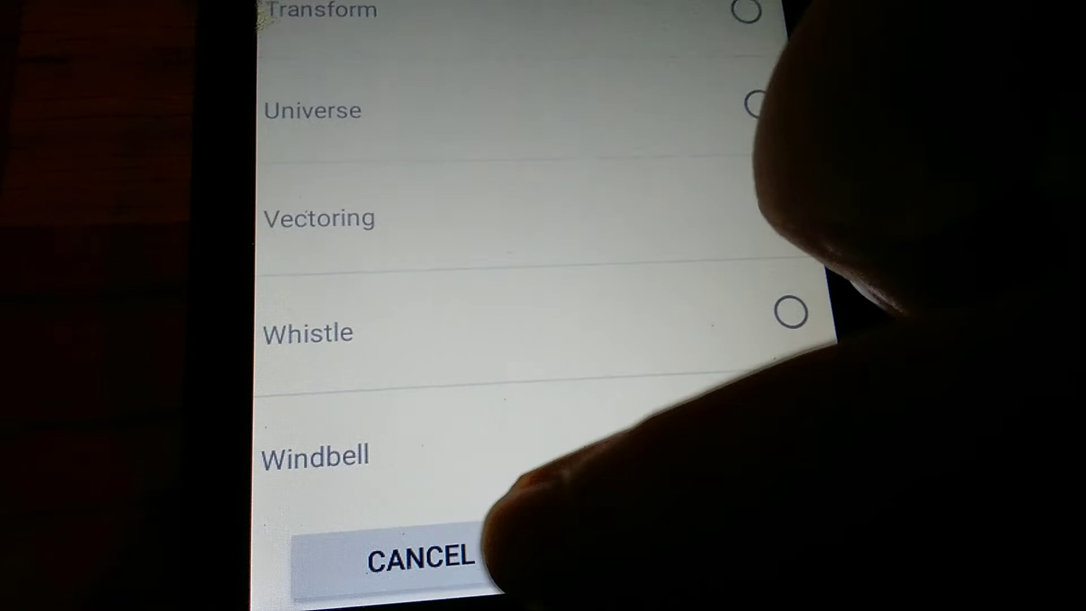
left_click(411, 539)
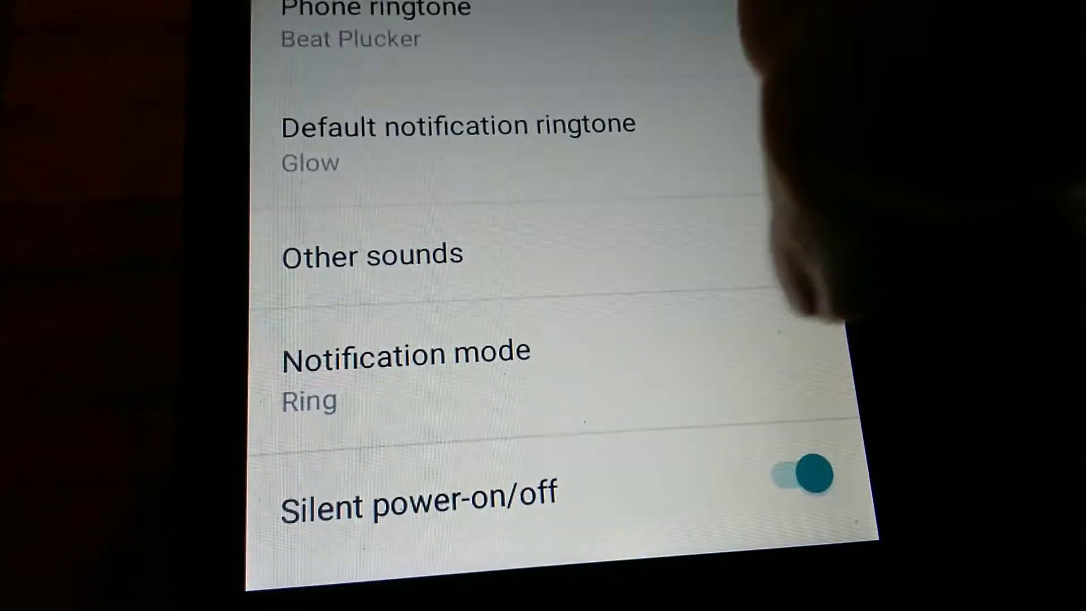